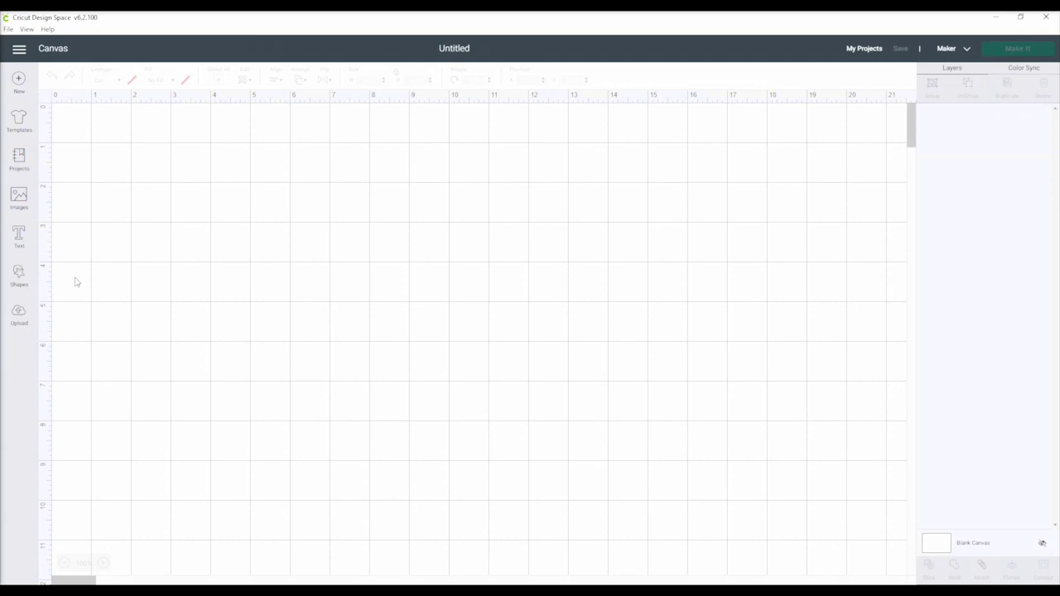
# Add a white square and size it to a 3 x 4 inch card
pyautogui.click(19, 276)
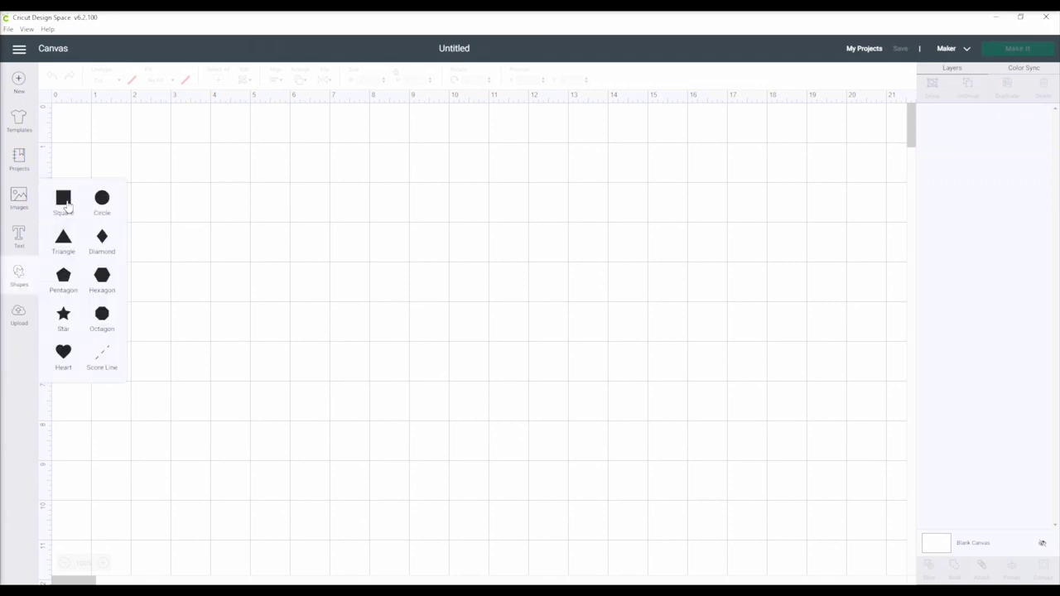
pyautogui.click(66, 205)
pyautogui.moveTo(148, 177); pyautogui.dragTo(336, 221)
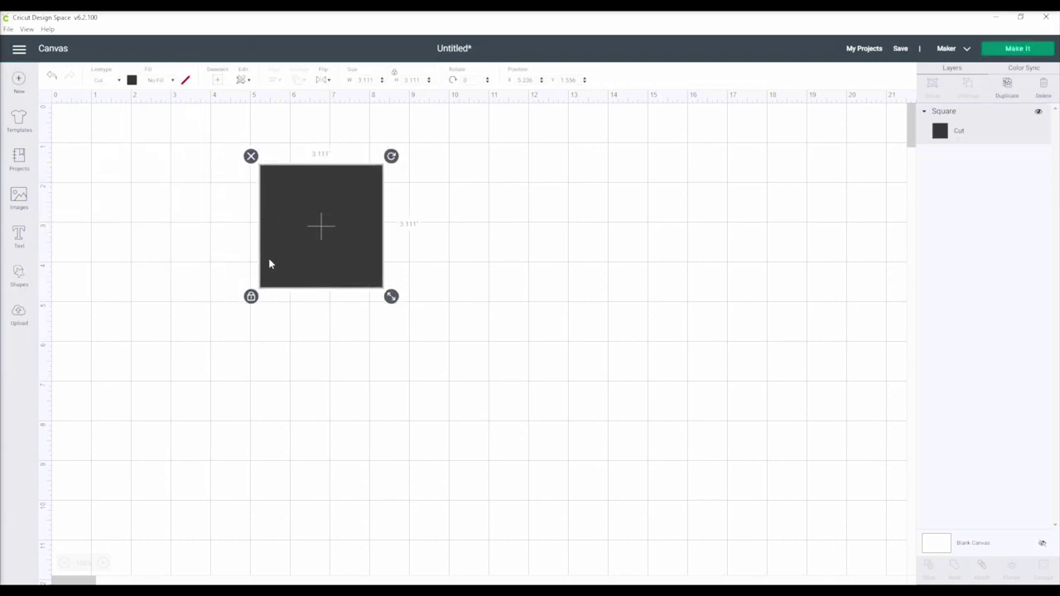
pyautogui.click(131, 81)
pyautogui.click(145, 176)
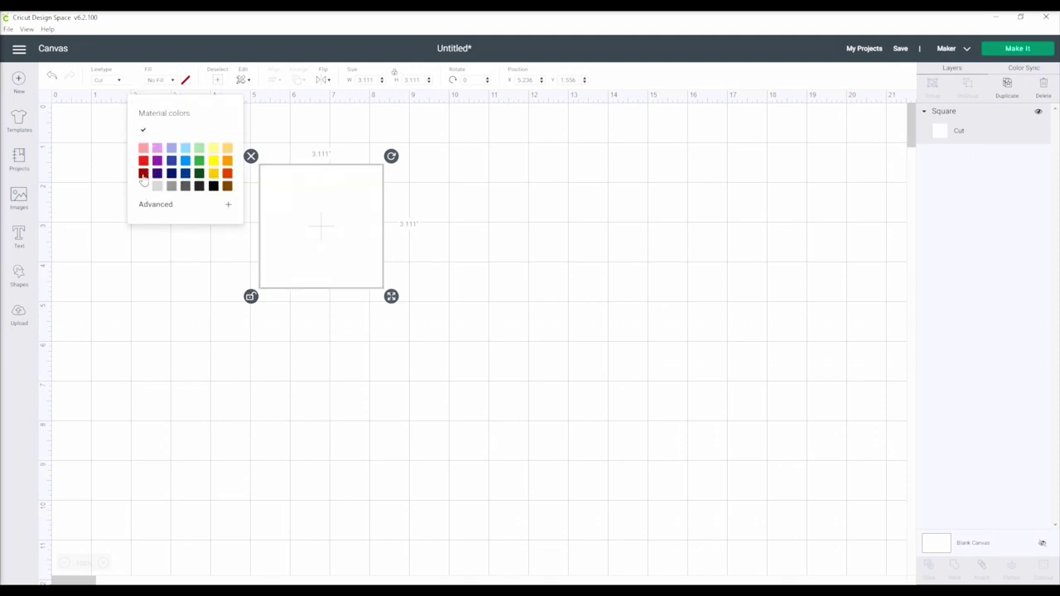
pyautogui.click(366, 80)
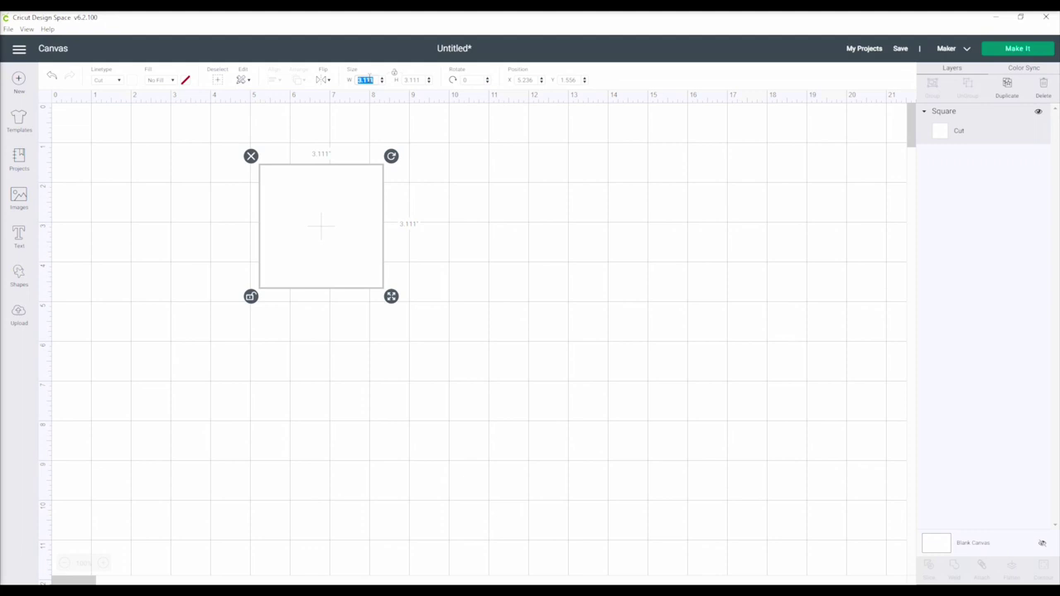
pyautogui.press('Tab')
pyautogui.press('Return')
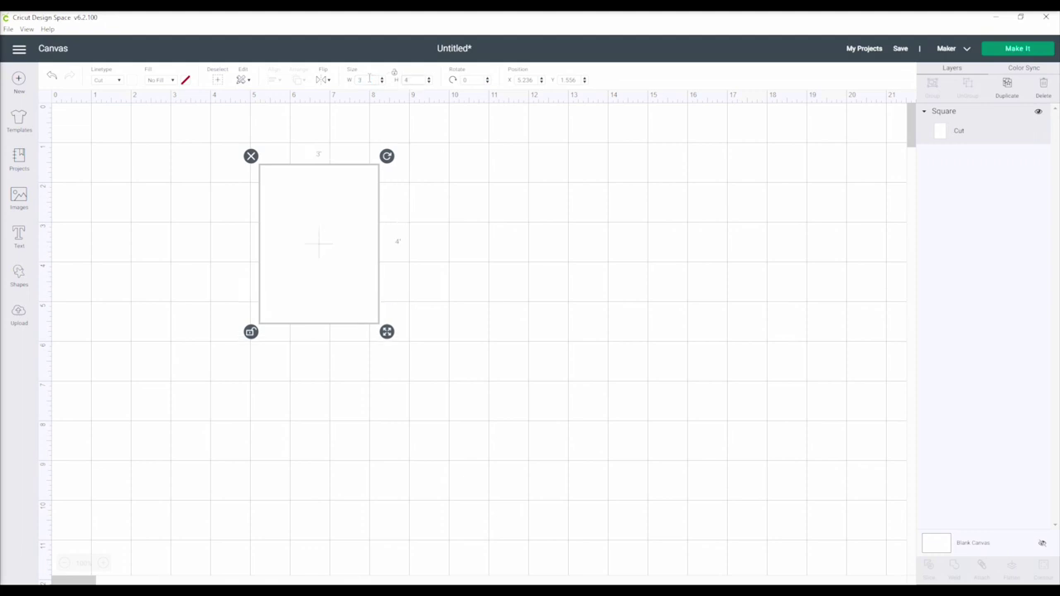
# Add a score line, turn it horizontal and lay it across the card's middle
pyautogui.click(17, 277)
pyautogui.click(102, 354)
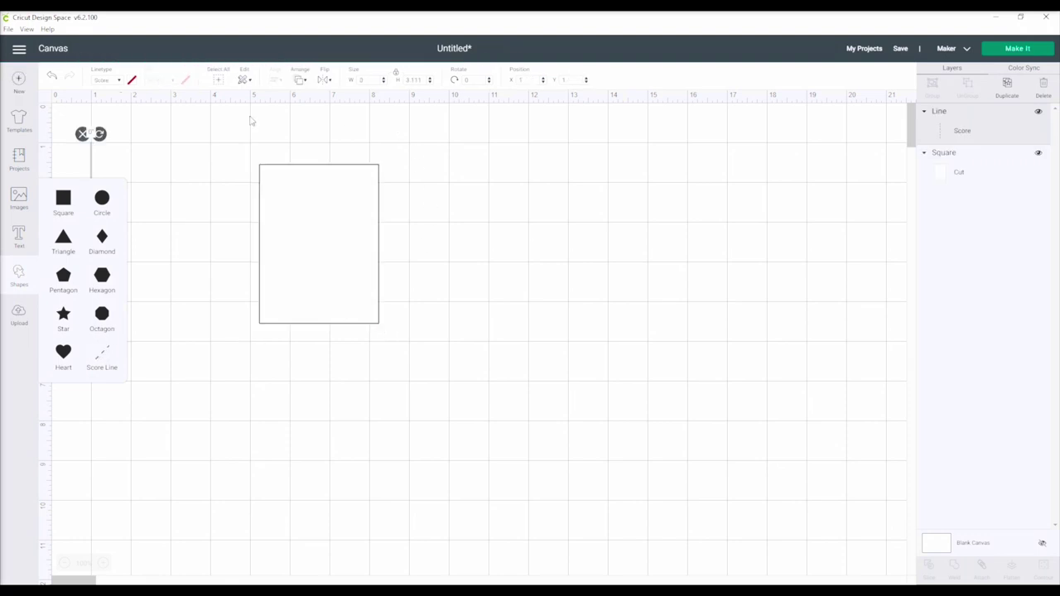
pyautogui.click(130, 155)
pyautogui.moveTo(92, 184); pyautogui.dragTo(199, 213)
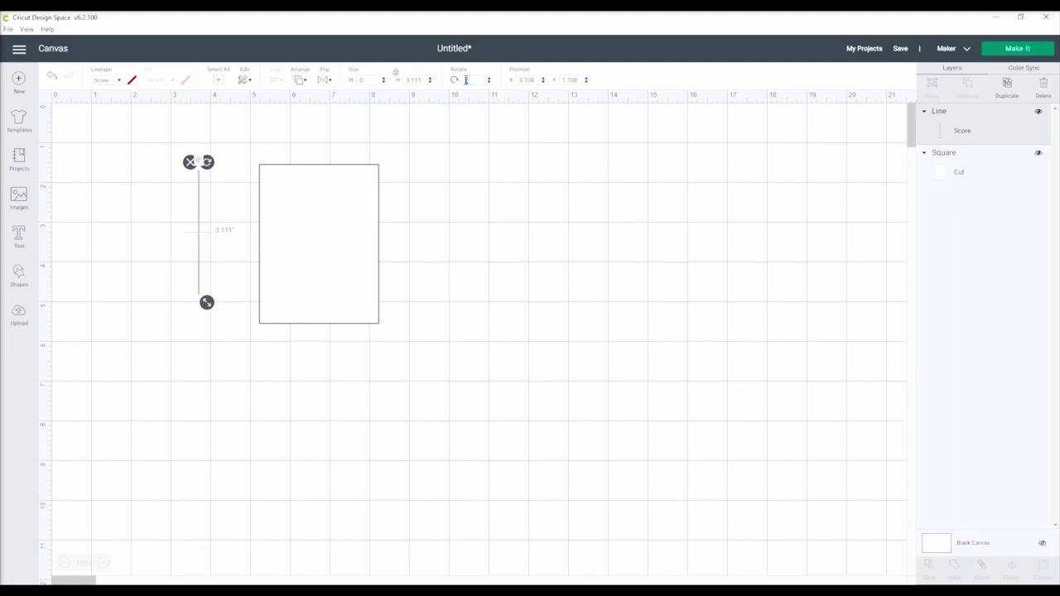
pyautogui.press('Return')
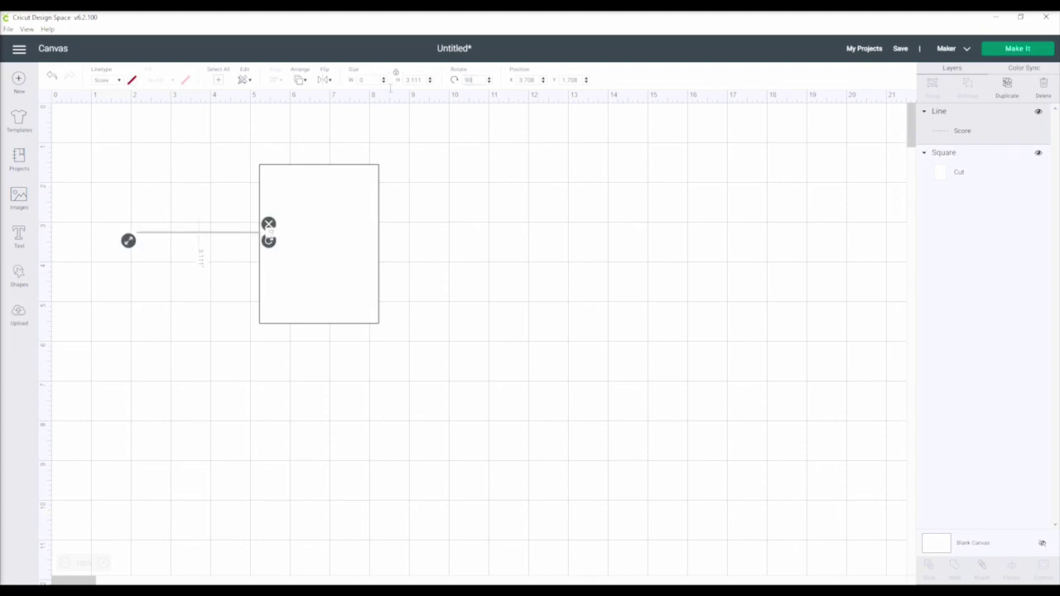
pyautogui.moveTo(205, 235); pyautogui.dragTo(334, 241)
pyautogui.click(197, 240)
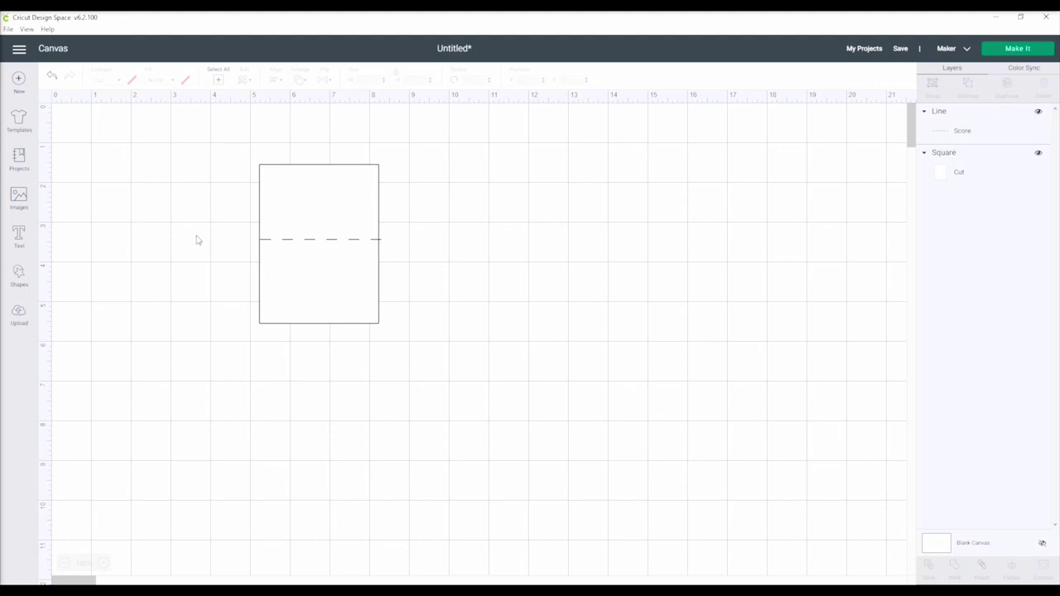
# Centre the score line on the card both ways, then download the Watercolor Christmas Floral Clipart
pyautogui.moveTo(210, 199); pyautogui.dragTo(323, 282)
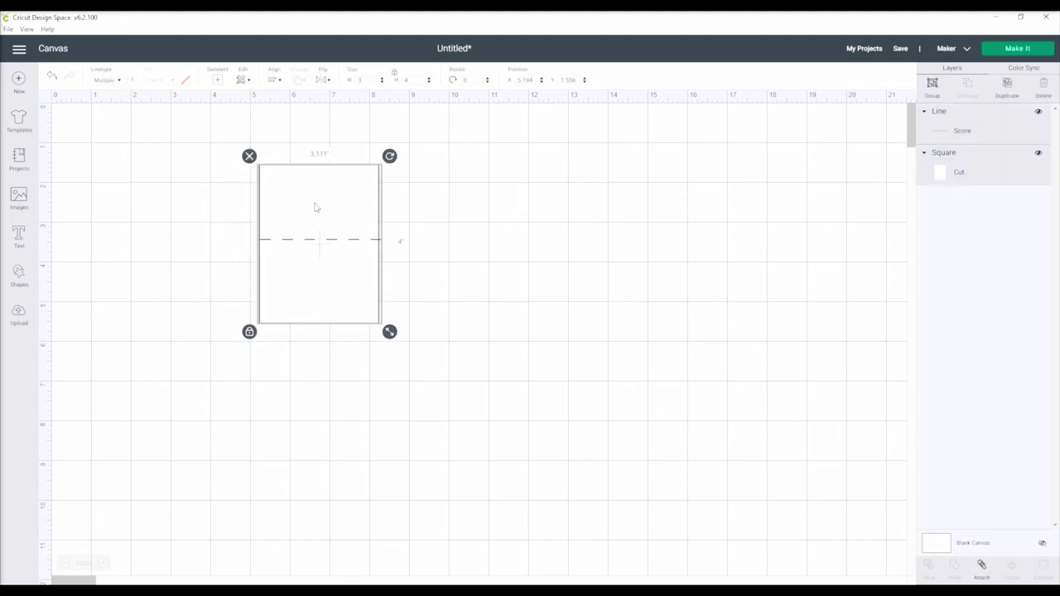
pyautogui.click(272, 80)
pyautogui.click(290, 124)
pyautogui.click(273, 81)
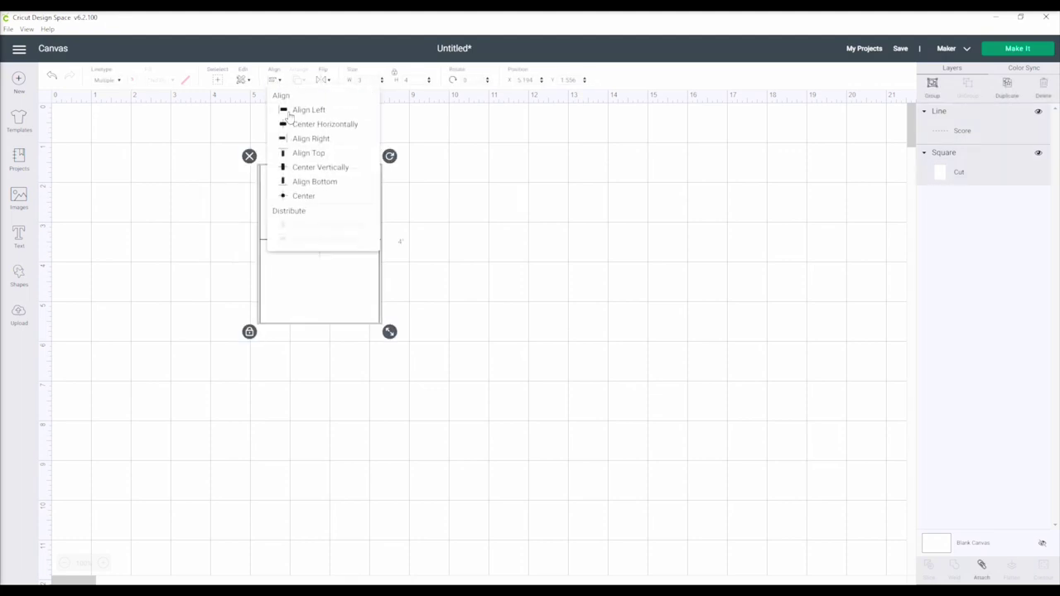
pyautogui.click(311, 168)
pyautogui.click(452, 223)
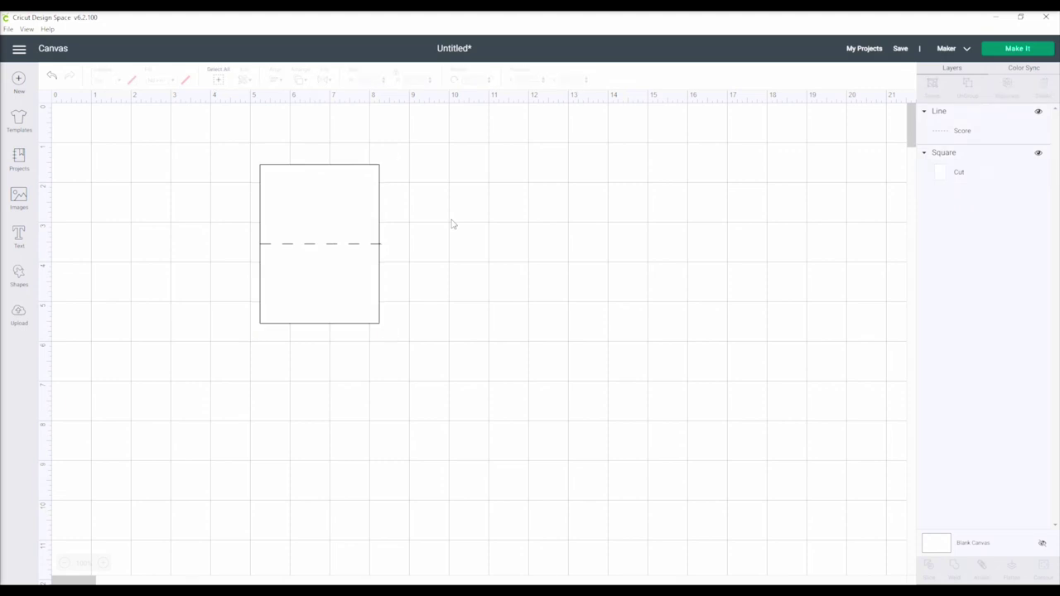
pyautogui.click(994, 17)
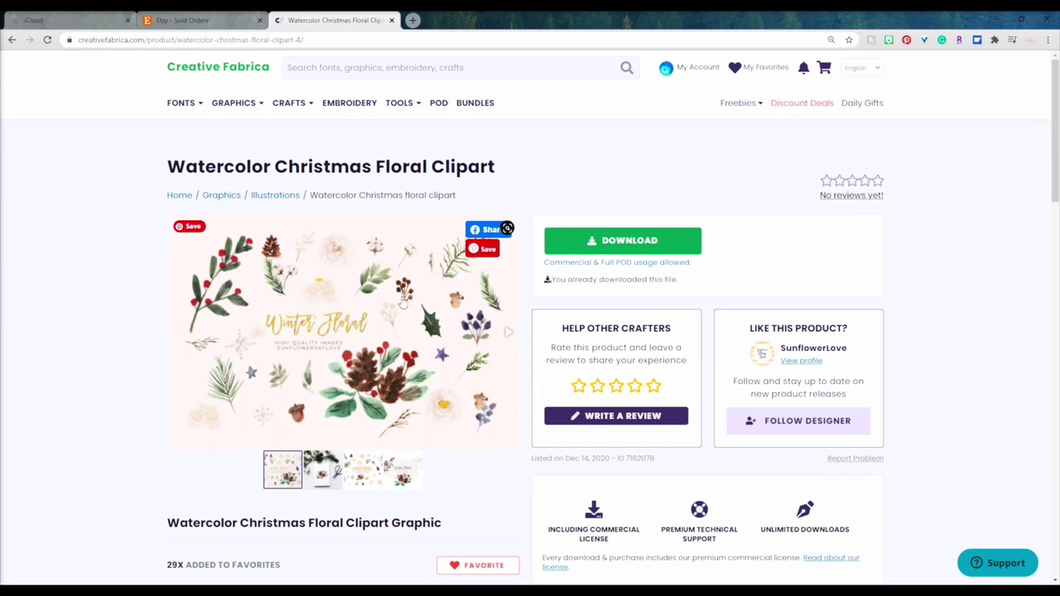
pyautogui.click(626, 243)
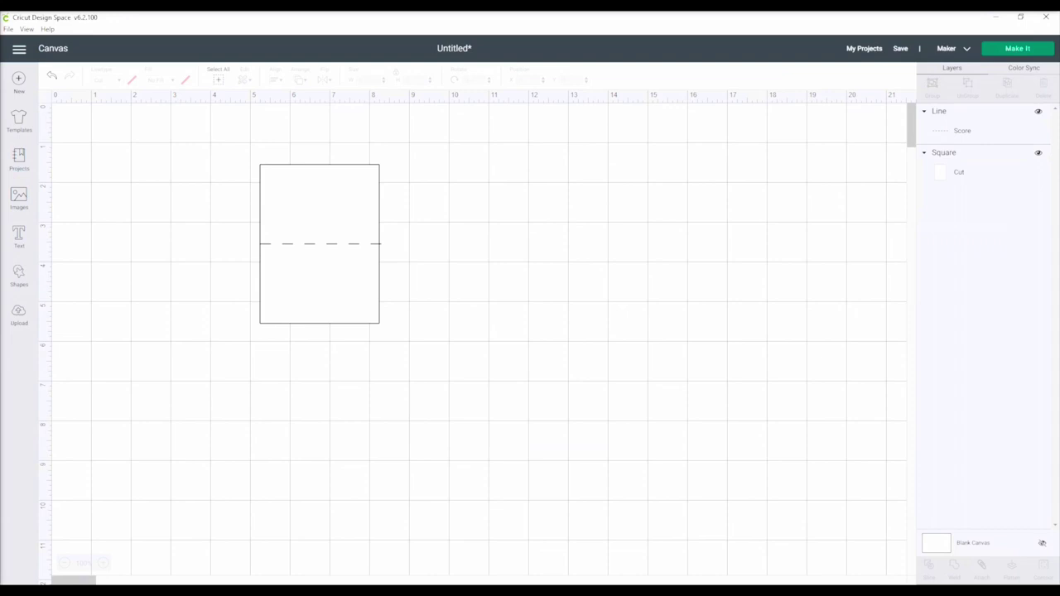
# Upload CA074 Winter Floral 14 as a Complex image, save it as Print Then Cut, and select it
pyautogui.click(24, 318)
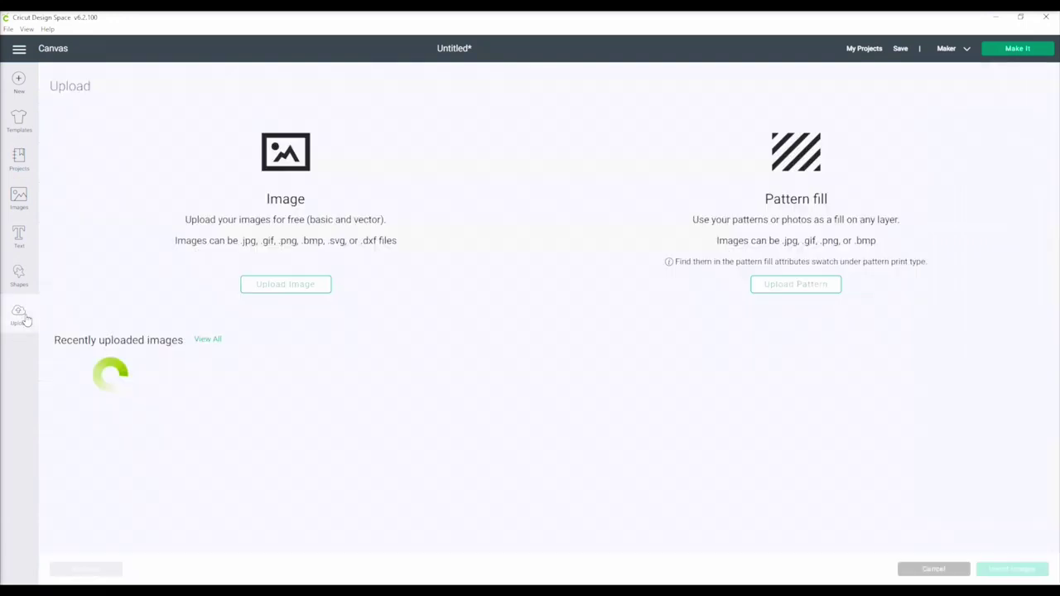
pyautogui.click(283, 284)
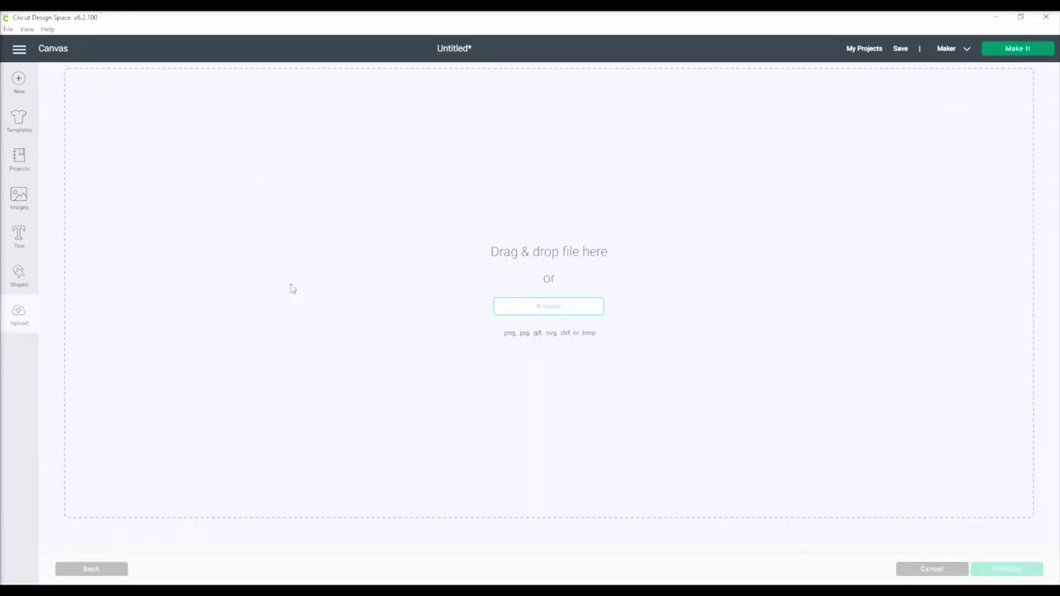
pyautogui.click(550, 308)
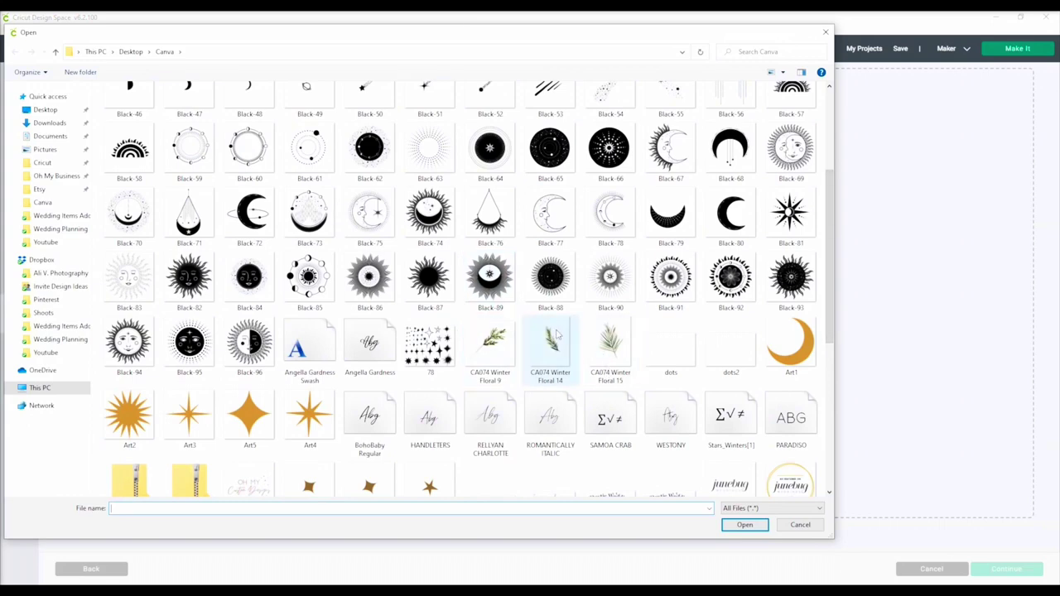
pyautogui.click(550, 348)
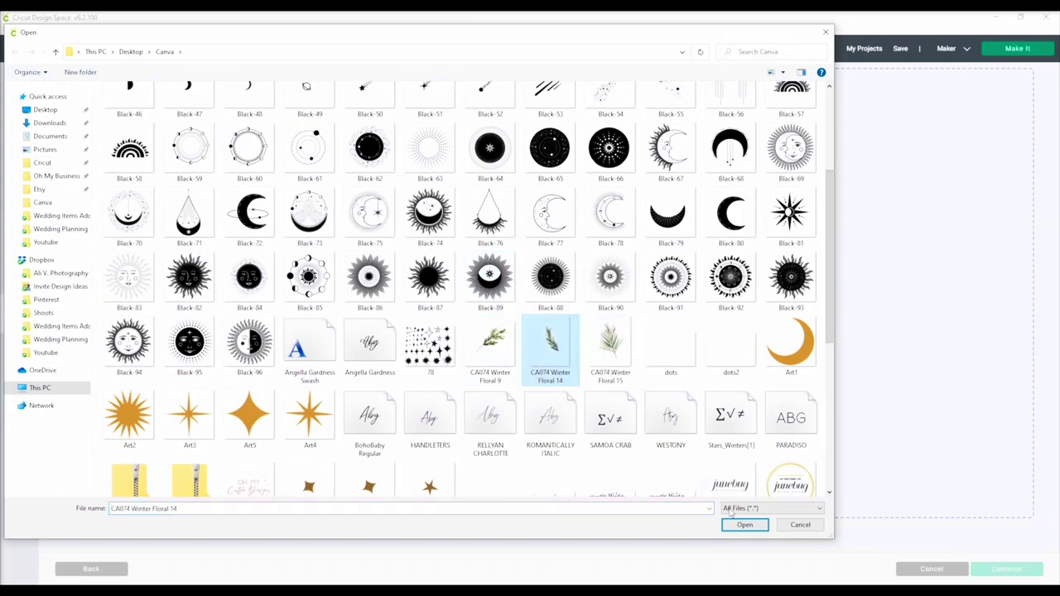
pyautogui.click(743, 525)
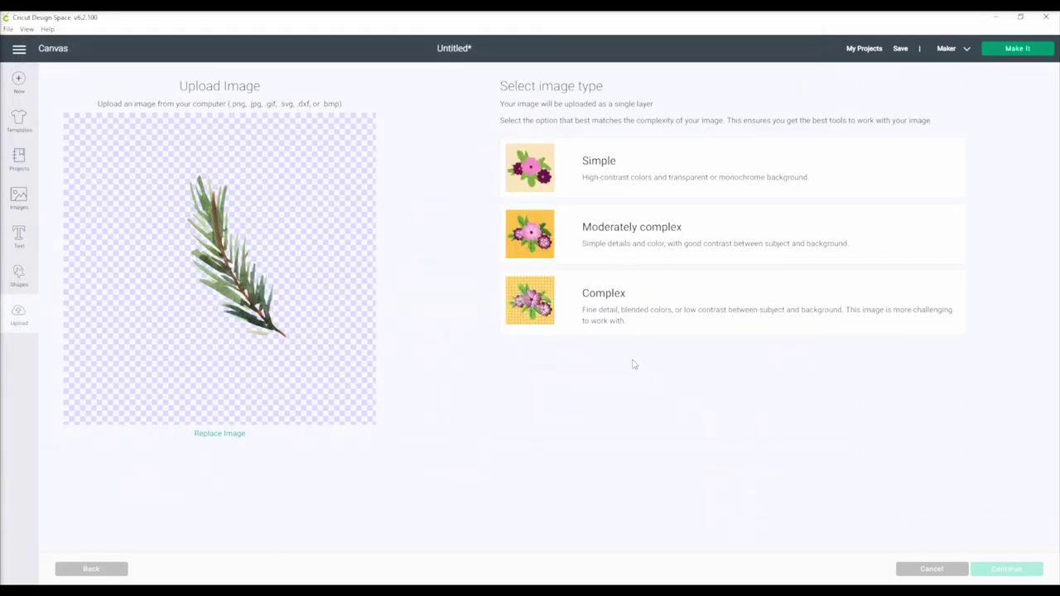
pyautogui.click(593, 304)
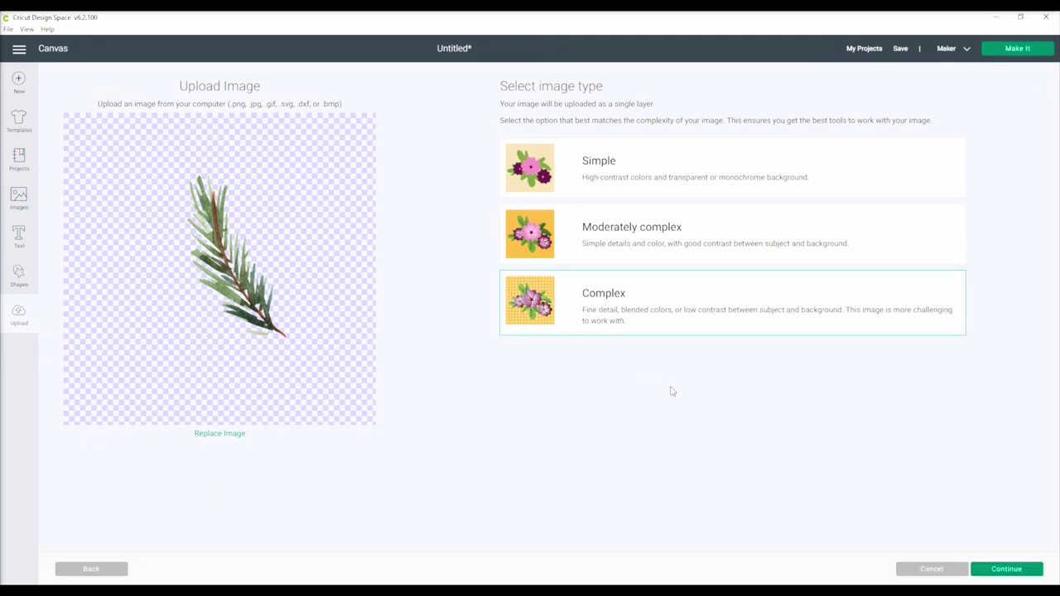
pyautogui.click(993, 571)
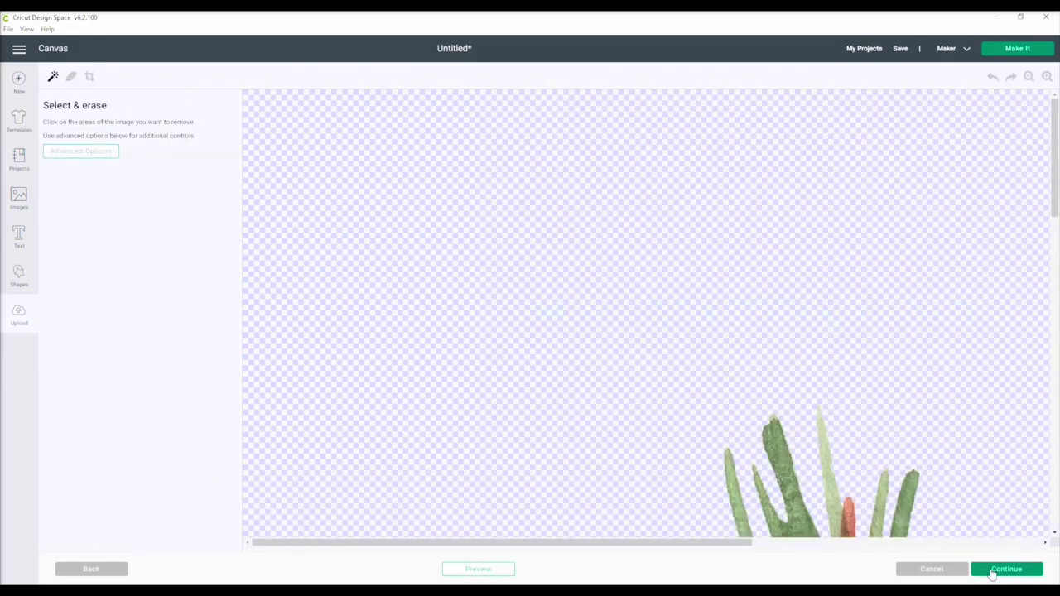
pyautogui.scroll(-10, 940, 482)
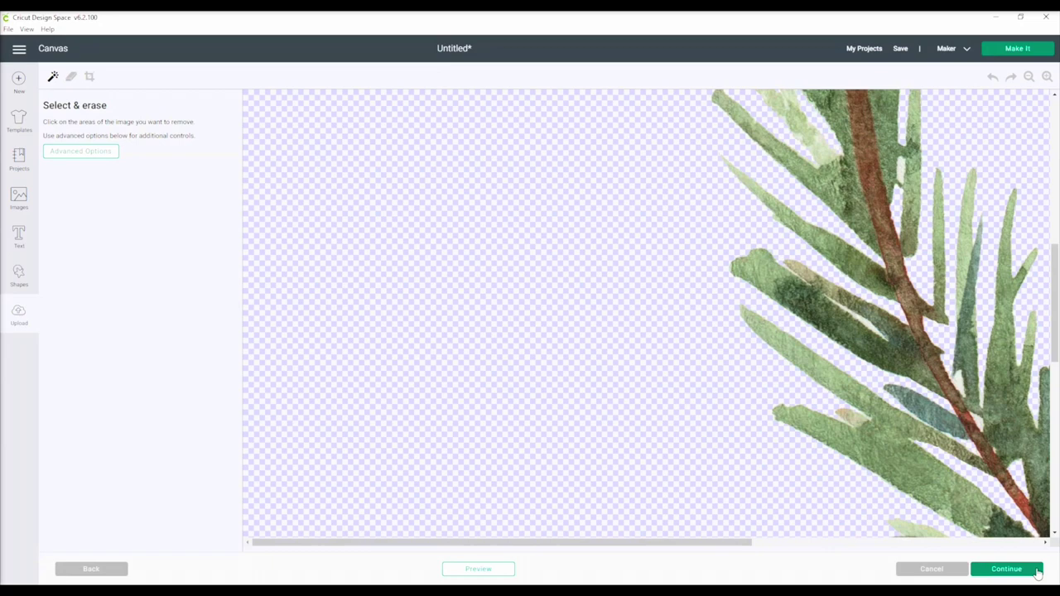
pyautogui.click(1008, 571)
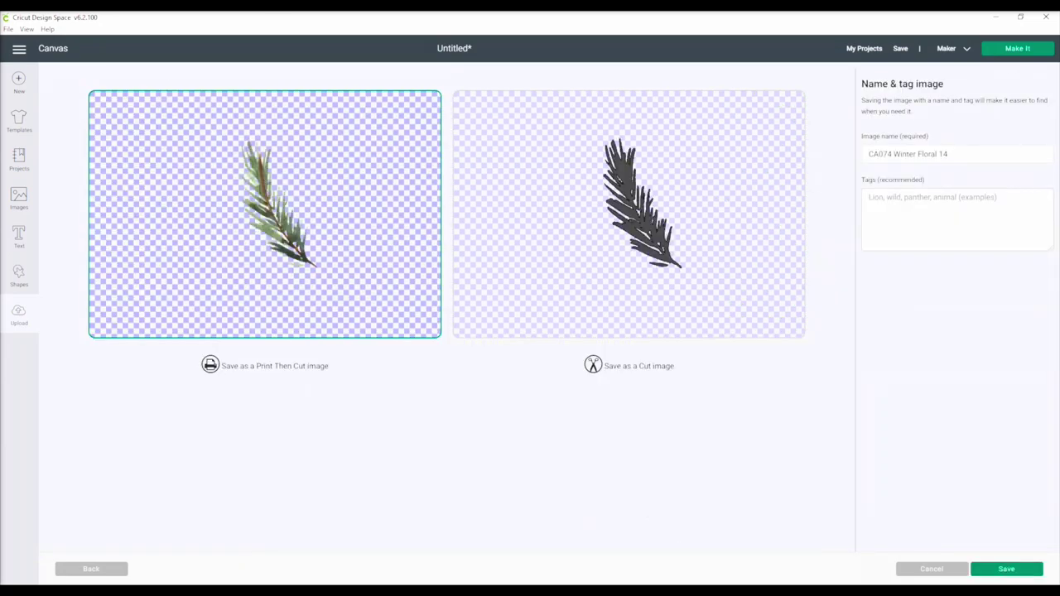
pyautogui.click(1002, 569)
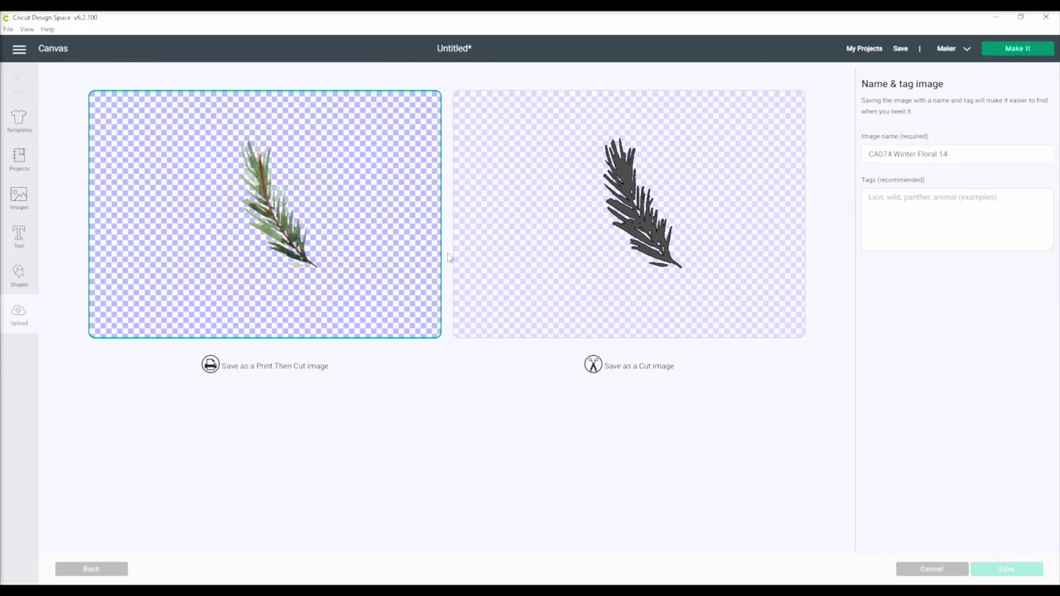
pyautogui.click(101, 421)
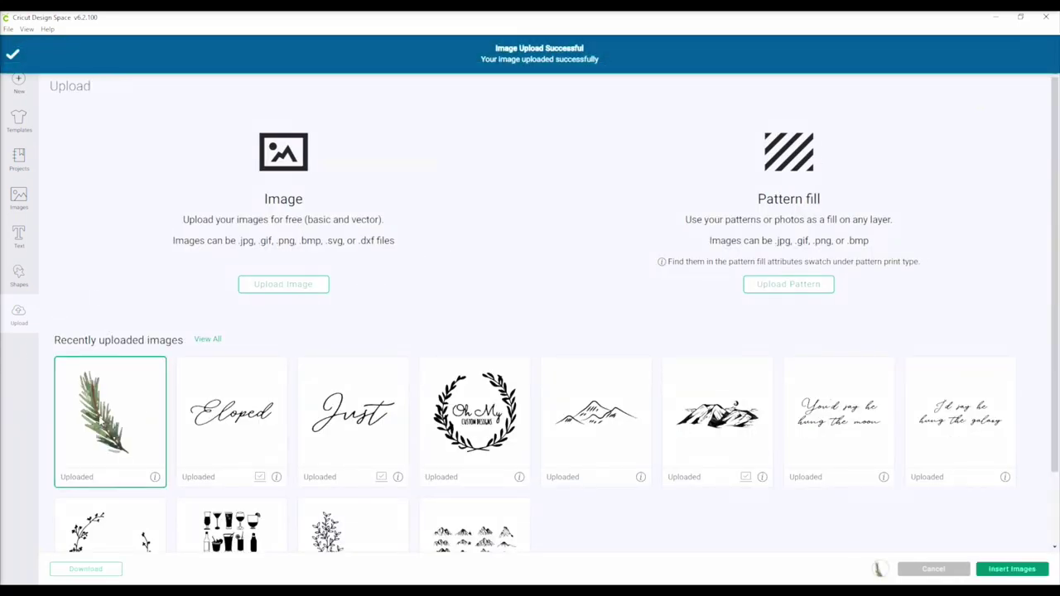
# Insert the pine sprig, shrink it and tilt it into place on the card
pyautogui.click(1006, 570)
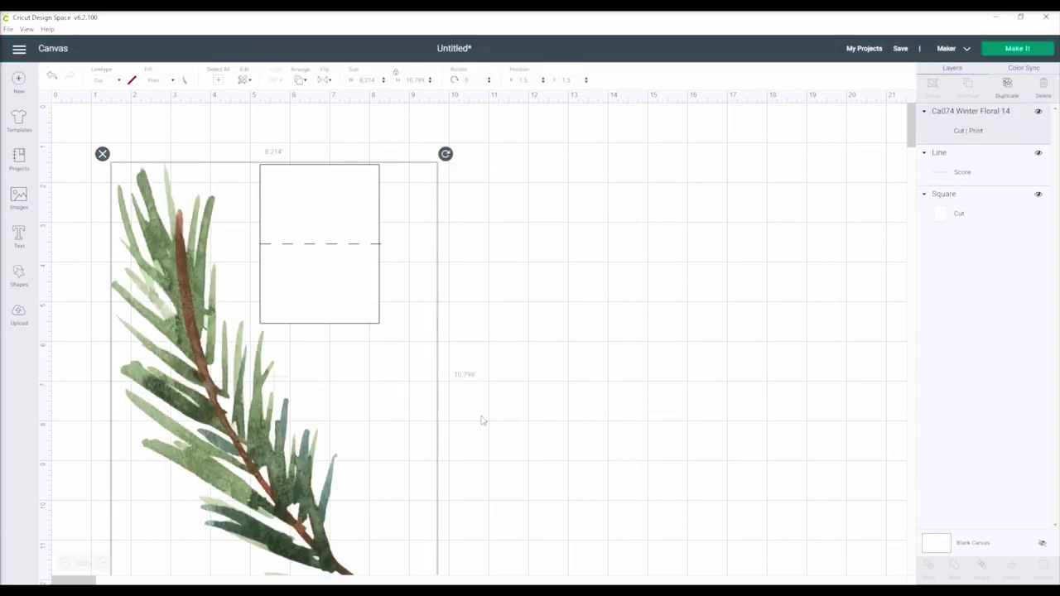
pyautogui.scroll(-3, 480, 425)
pyautogui.moveTo(445, 489); pyautogui.dragTo(318, 328)
pyautogui.scroll(3, 318, 327)
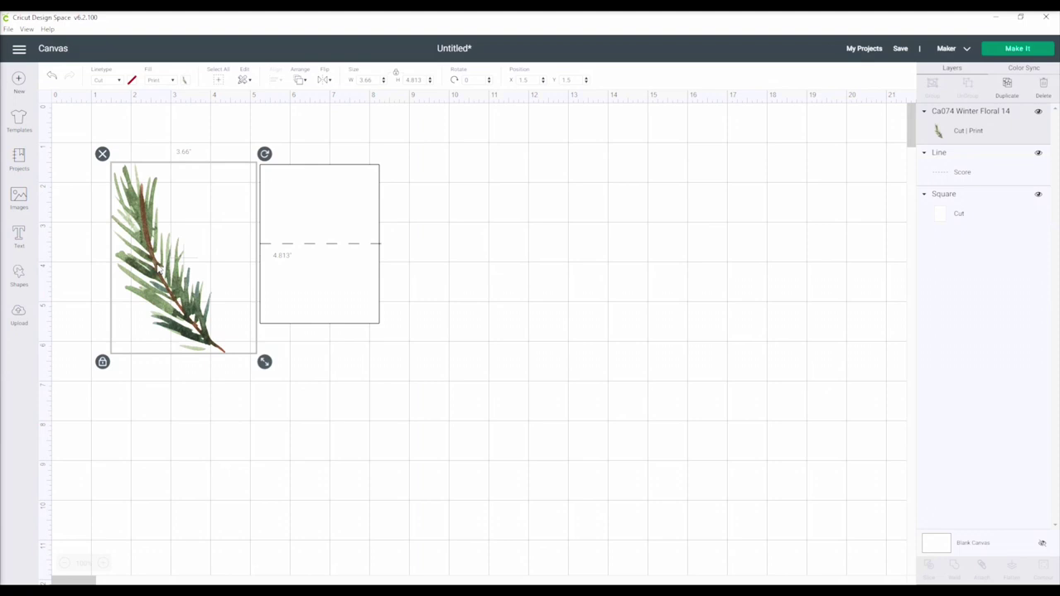
pyautogui.moveTo(157, 268); pyautogui.dragTo(192, 306)
pyautogui.moveTo(296, 397); pyautogui.dragTo(372, 290)
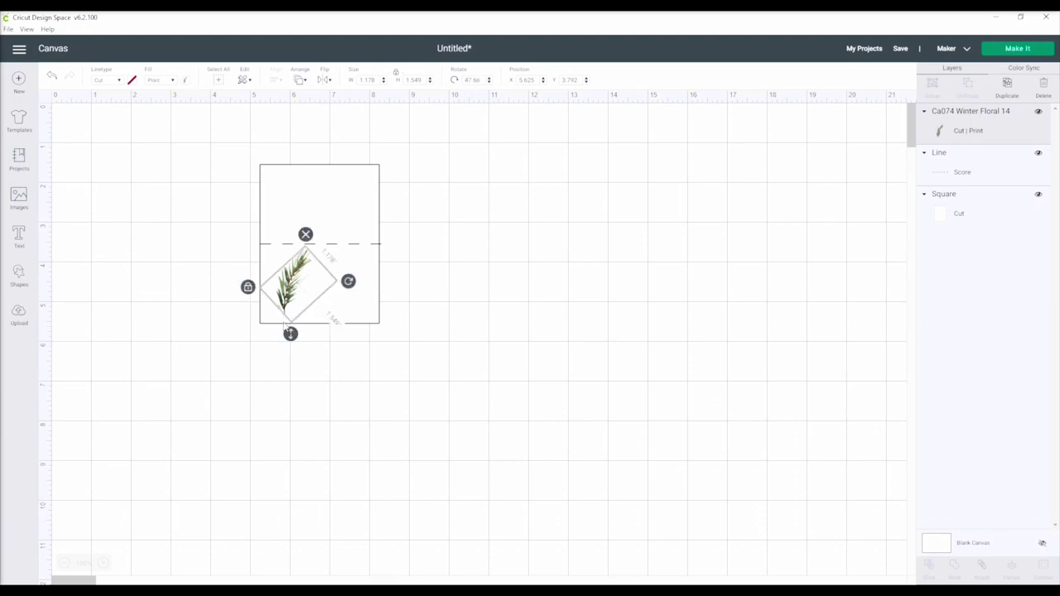
pyautogui.moveTo(285, 325)
pyautogui.mouseDown()
pyautogui.moveTo(286, 315)
pyautogui.moveTo(272, 316)
pyautogui.mouseUp()
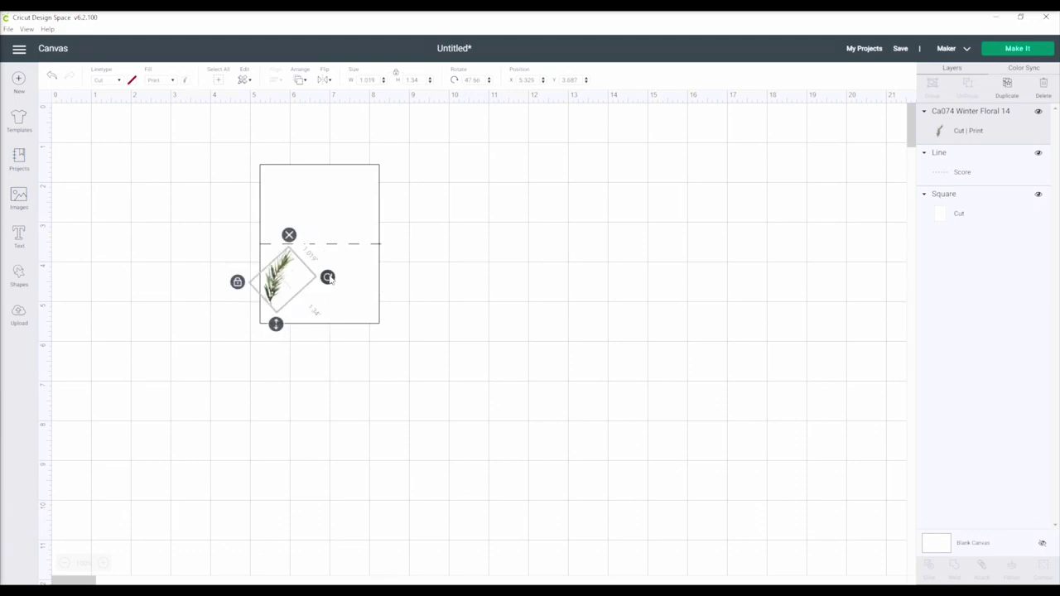
pyautogui.moveTo(328, 280); pyautogui.dragTo(285, 272)
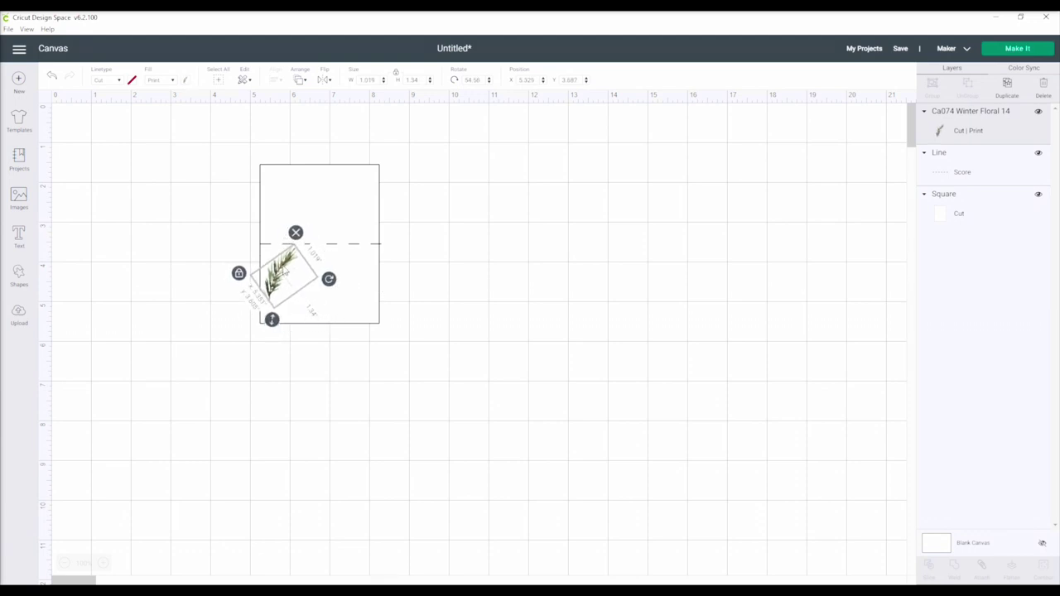
pyautogui.click(485, 362)
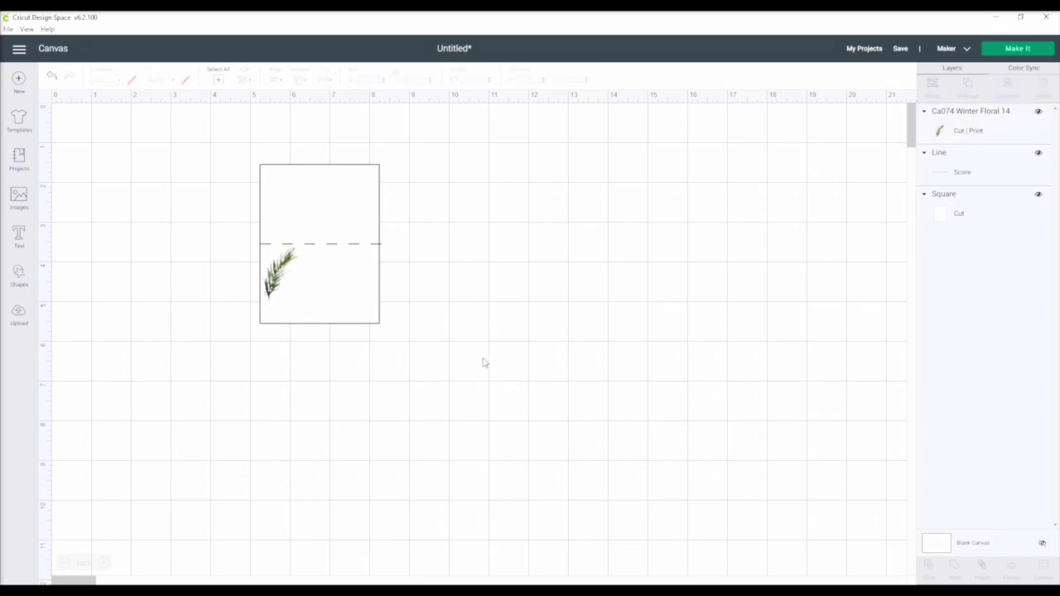
# Duplicate the sprig, flip it horizontally and rotate the copy into the lower-right corner
pyautogui.click(282, 278)
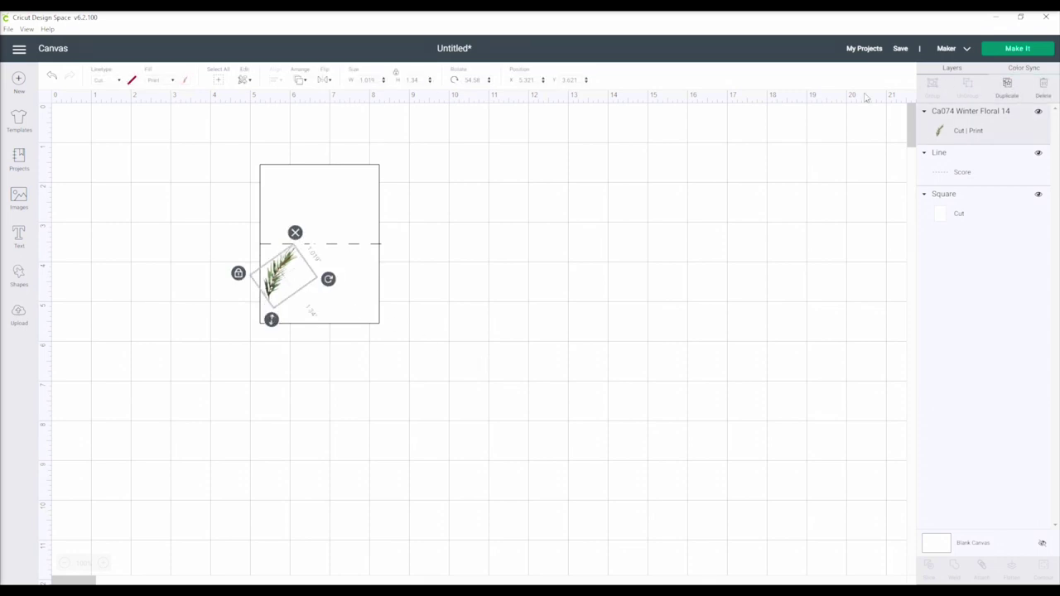
pyautogui.hotkey('ctrl', 'd')
pyautogui.moveTo(282, 277); pyautogui.dragTo(352, 303)
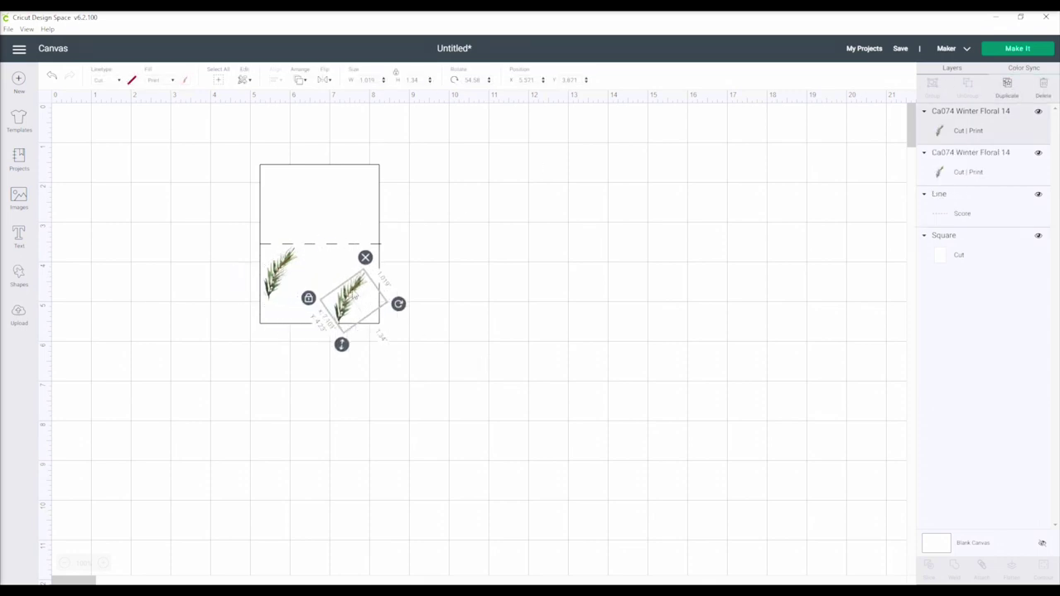
pyautogui.click(341, 94)
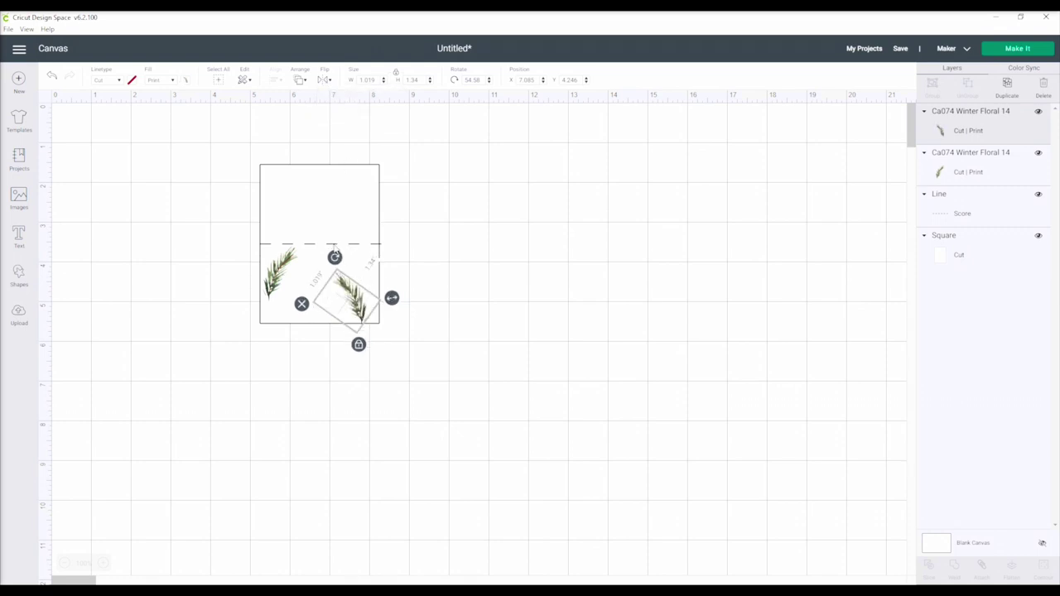
pyautogui.moveTo(334, 258); pyautogui.dragTo(384, 260)
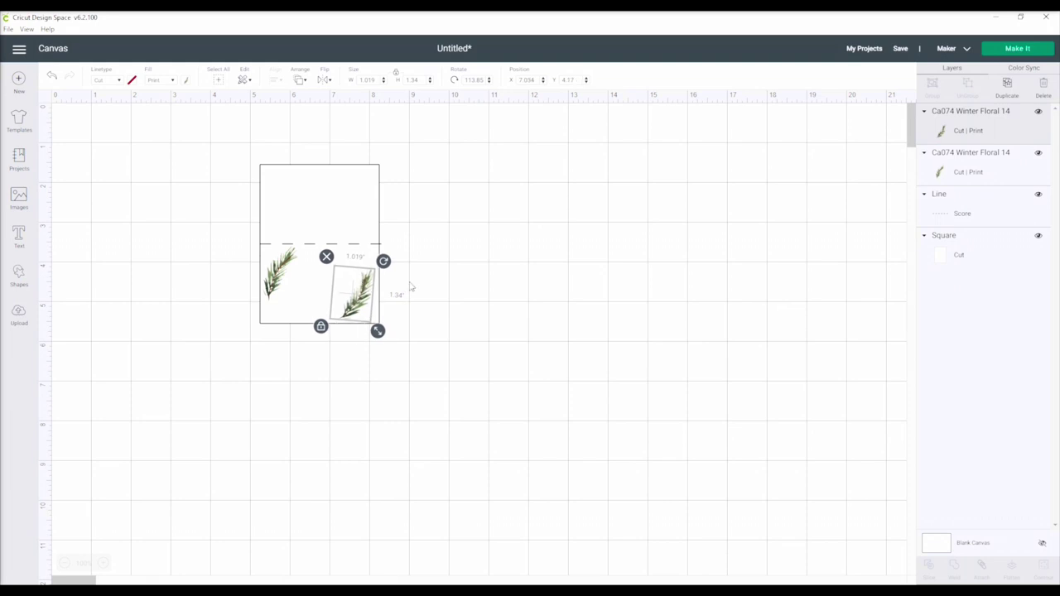
pyautogui.click(418, 286)
pyautogui.click(365, 293)
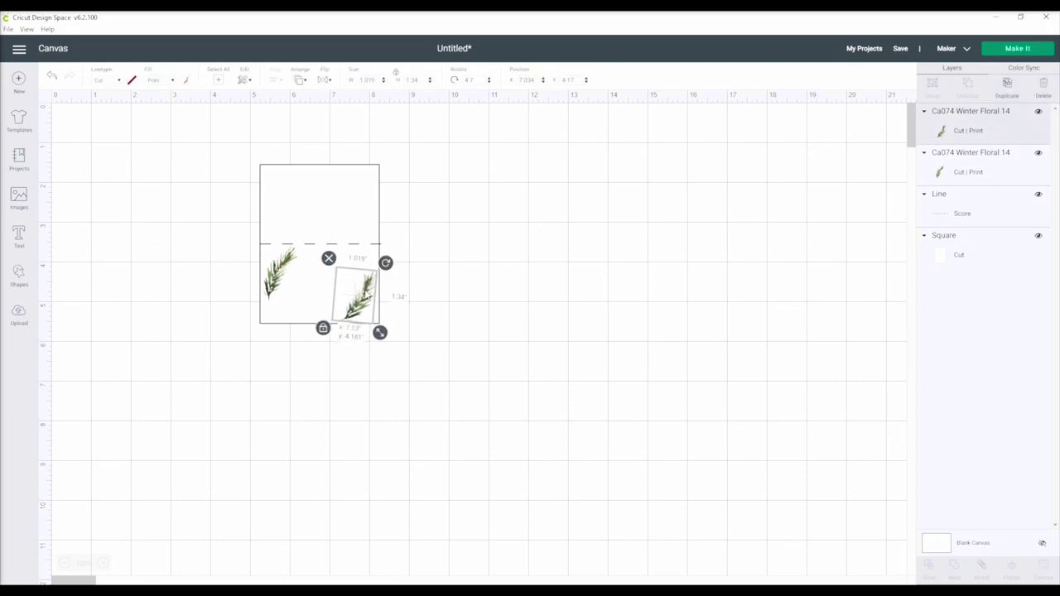
pyautogui.click(430, 295)
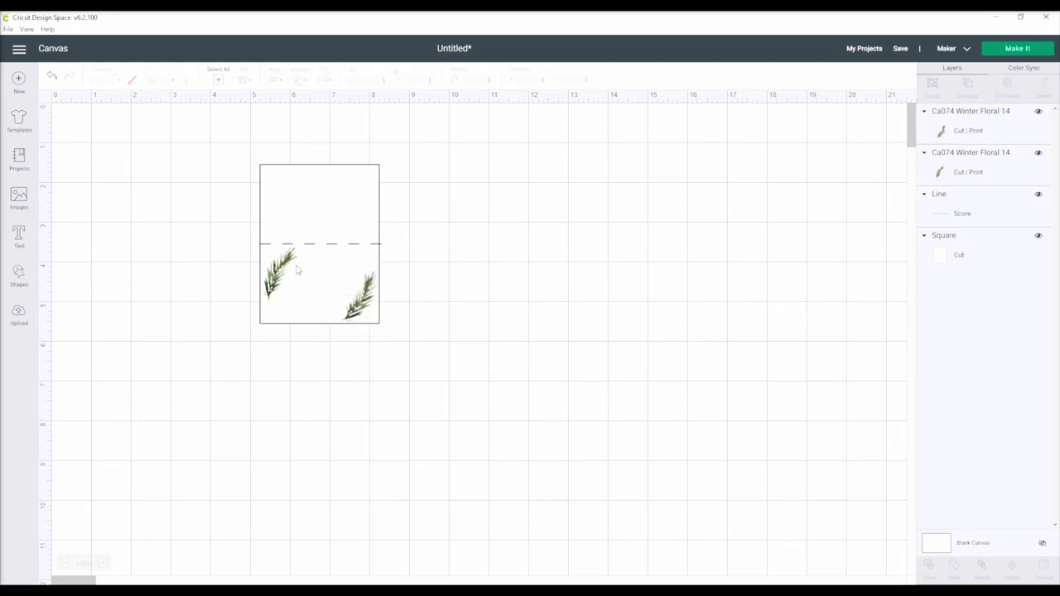
pyautogui.moveTo(287, 268); pyautogui.dragTo(286, 270)
pyautogui.click(456, 268)
# Select the whole pine card and duplicate it three times into a row of four
pyautogui.click(311, 247)
pyautogui.click(282, 276)
pyautogui.click(350, 268)
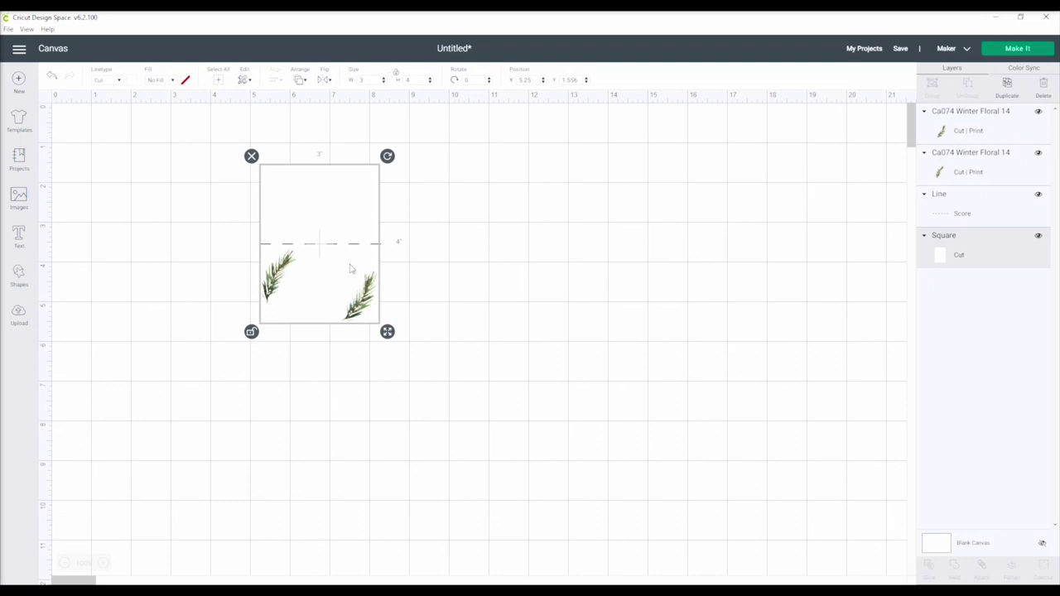
pyautogui.click(467, 268)
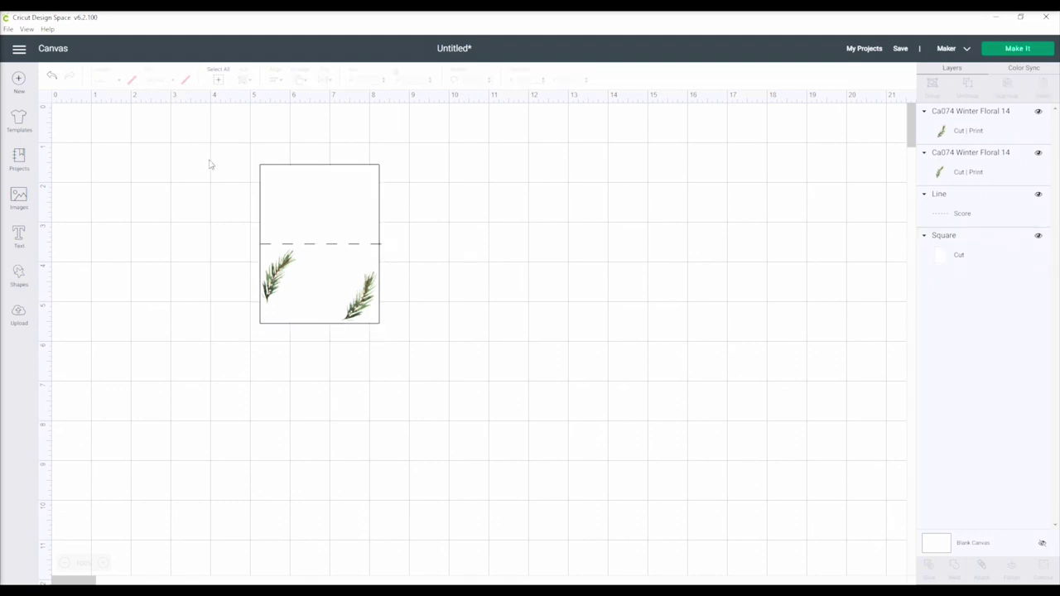
pyautogui.moveTo(209, 164); pyautogui.dragTo(397, 336)
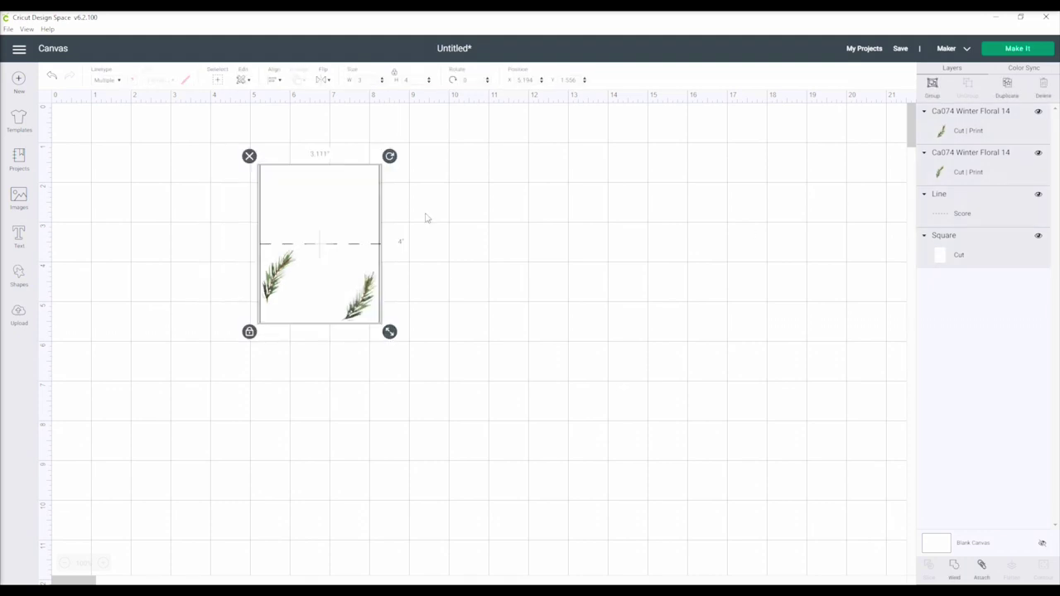
pyautogui.hotkey('ctrl', 'd')
pyautogui.moveTo(323, 255); pyautogui.dragTo(587, 250)
pyautogui.hotkey('ctrl', 'd')
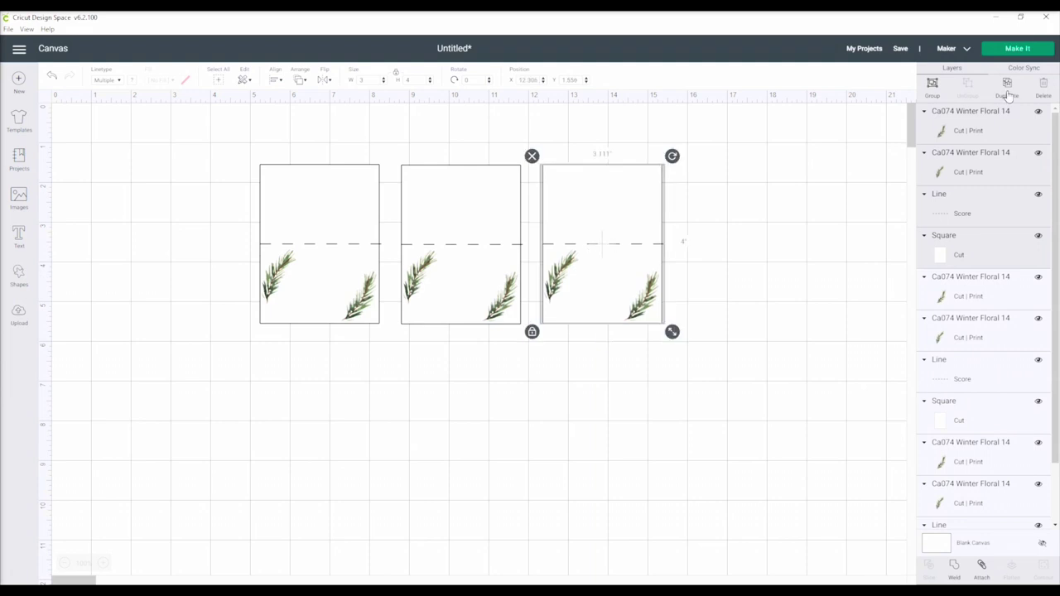
pyautogui.hotkey('ctrl', 'd')
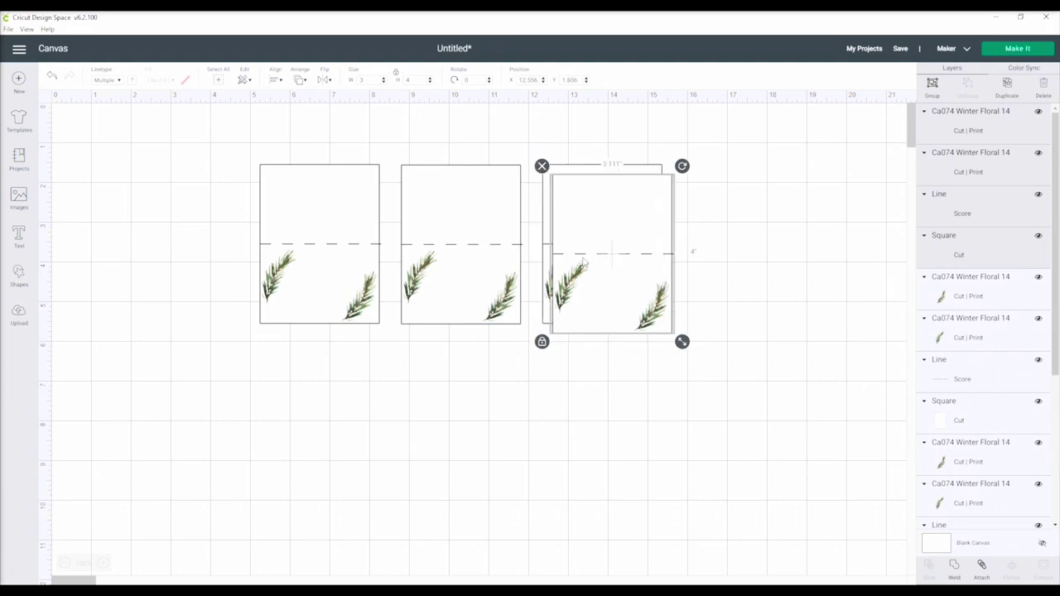
pyautogui.moveTo(586, 261); pyautogui.dragTo(720, 253)
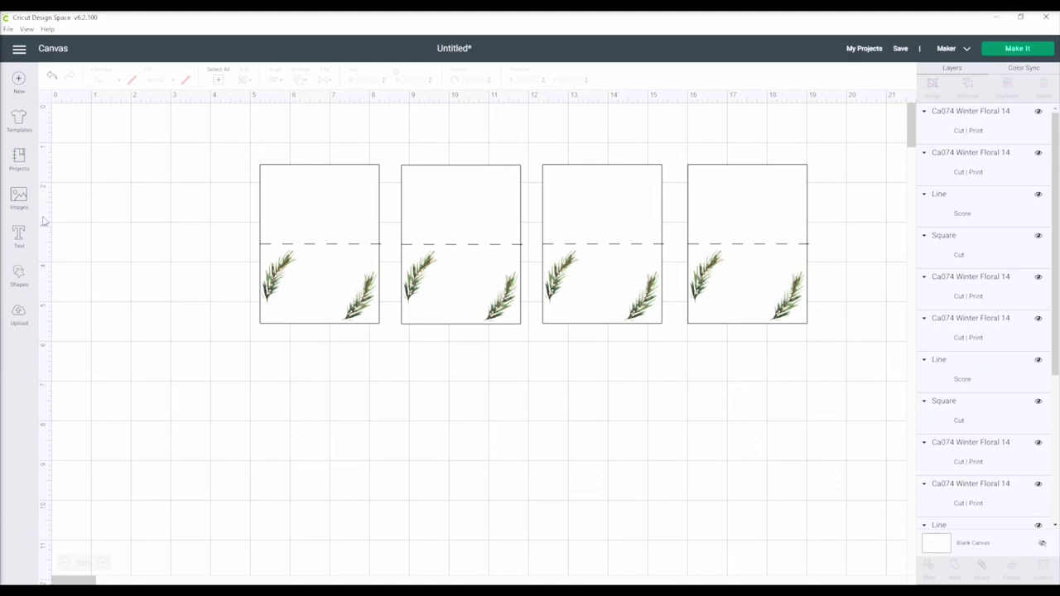
# Paste the guest names into a new text box, set them in Leslie Dawn, and place them below the cards
pyautogui.click(25, 246)
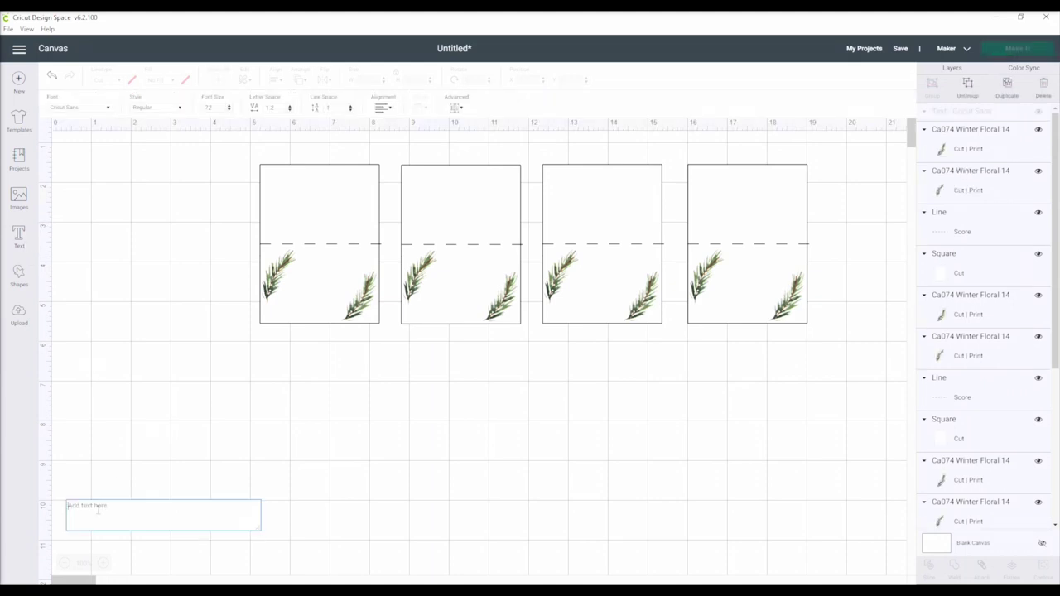
pyautogui.hotkey('ctrl', 'v')
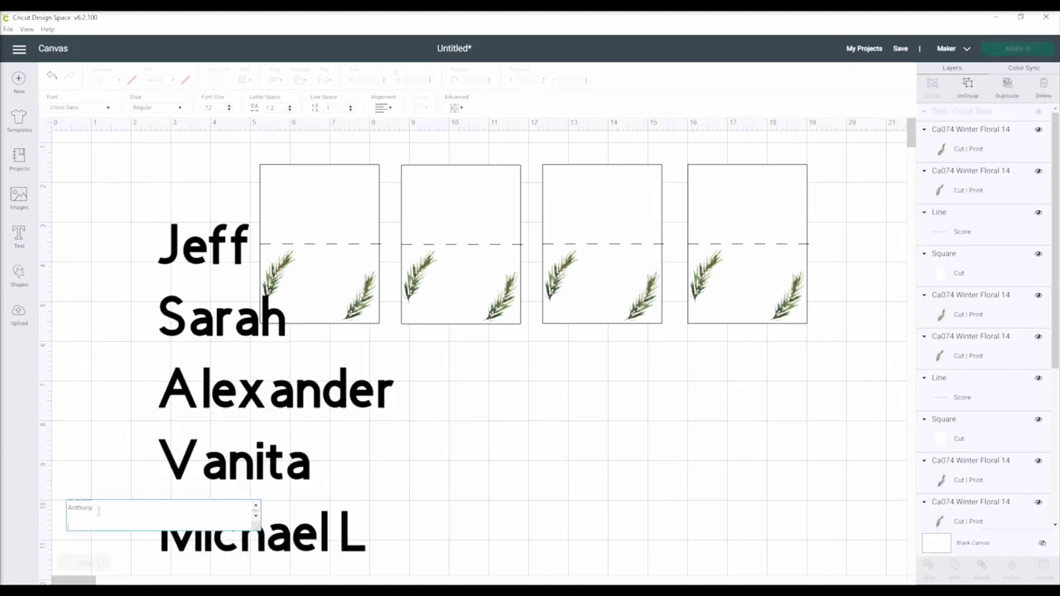
pyautogui.click(79, 109)
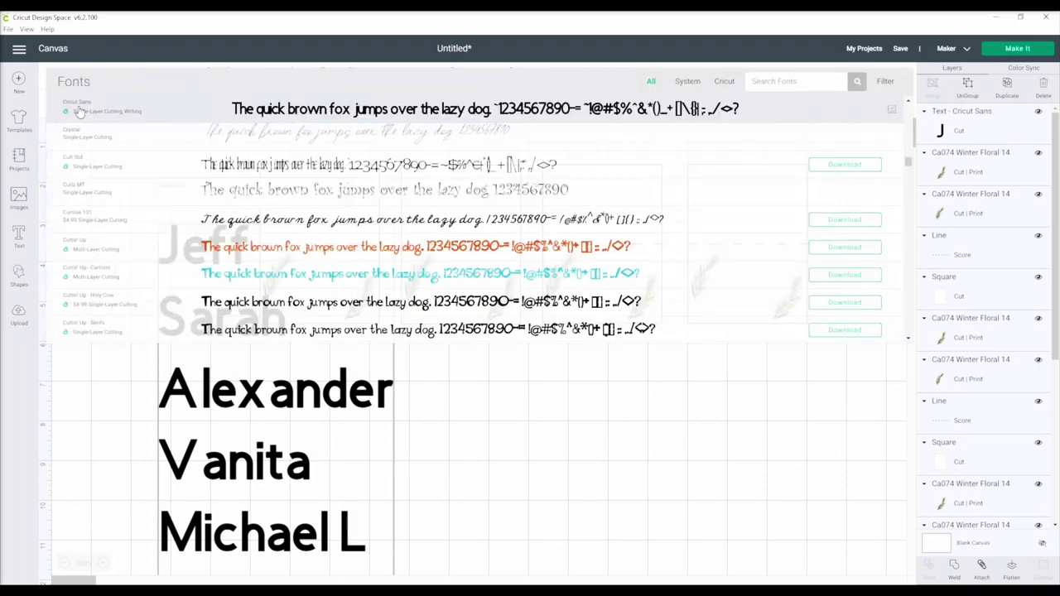
pyautogui.click(782, 84)
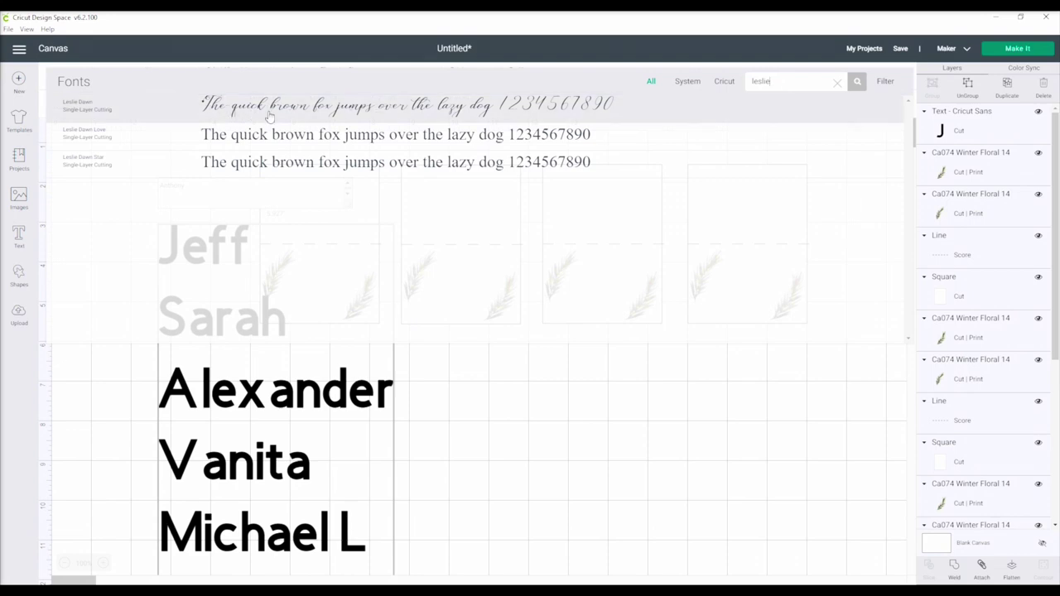
pyautogui.click(386, 115)
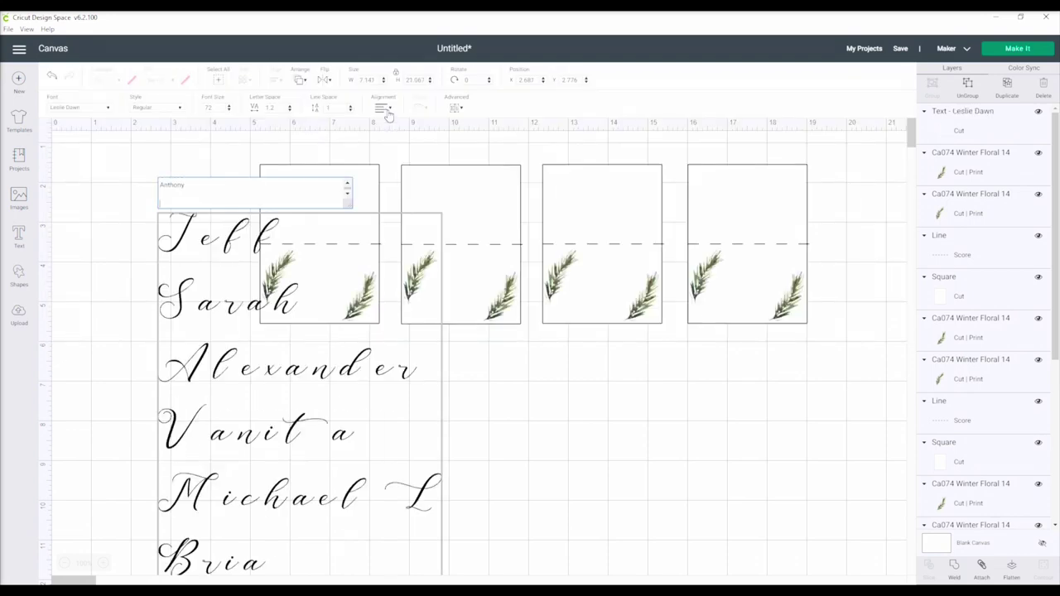
pyautogui.moveTo(232, 242); pyautogui.dragTo(319, 369)
pyautogui.scroll(-8, 652, 384)
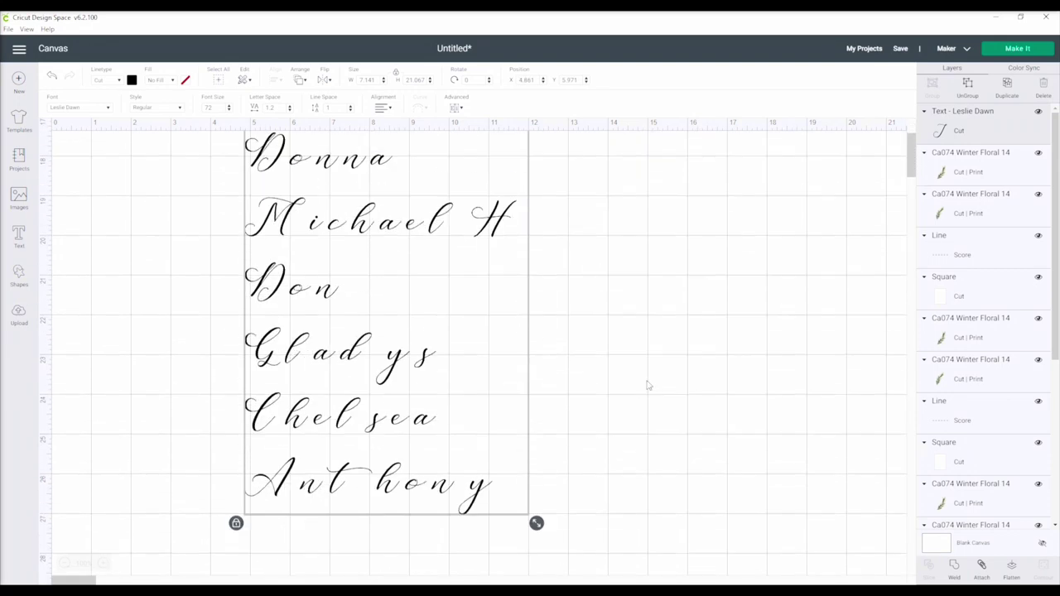
pyautogui.moveTo(538, 527); pyautogui.dragTo(544, 546)
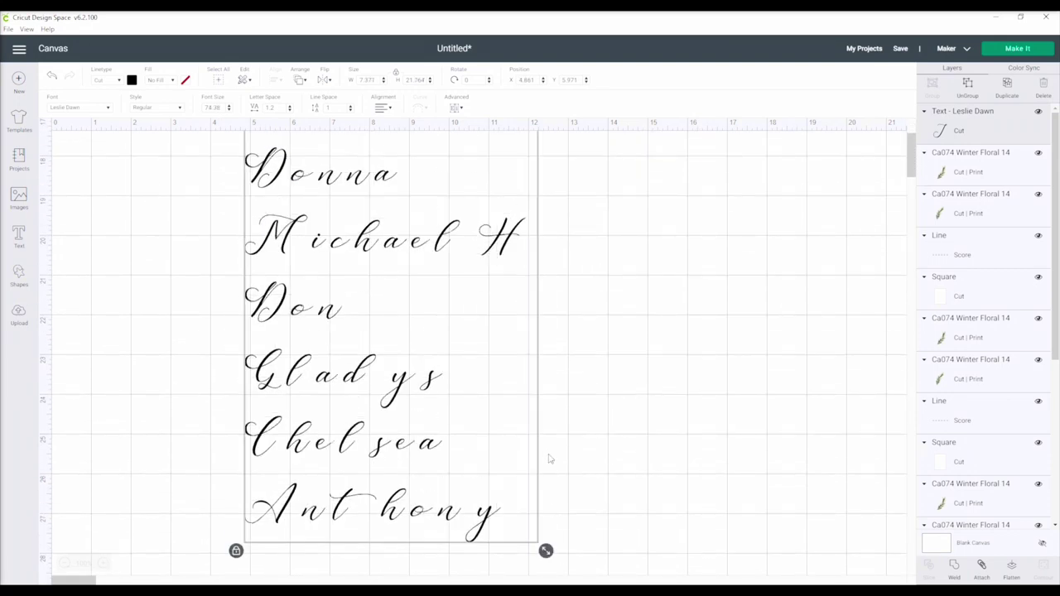
pyautogui.scroll(8, 549, 462)
pyautogui.moveTo(346, 375); pyautogui.dragTo(350, 385)
# Ungroup the names, close up the letters of Jeff and weld them into one shape
pyautogui.click(965, 97)
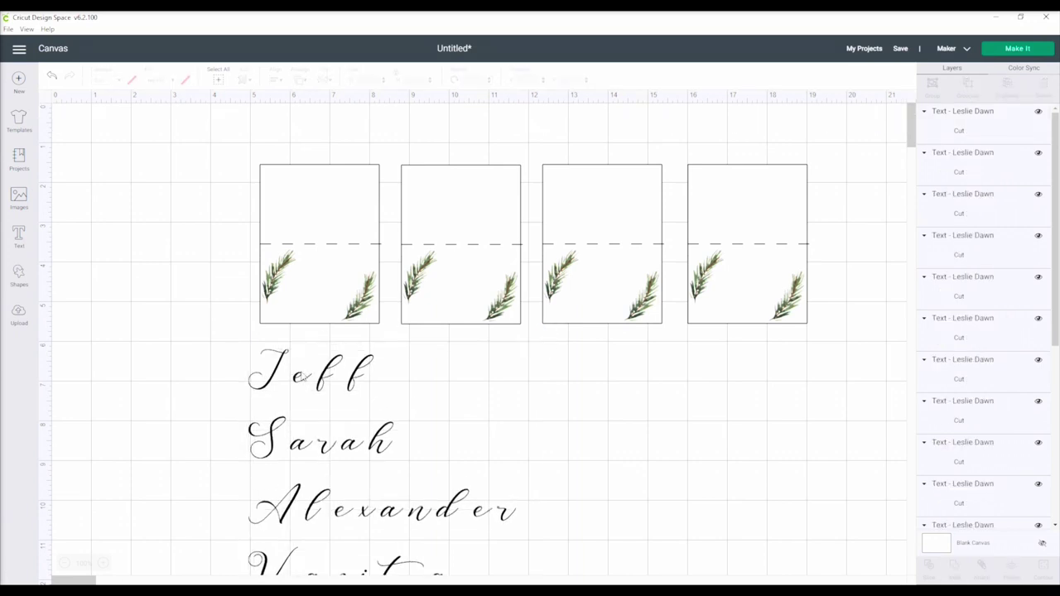
pyautogui.click(304, 378)
pyautogui.click(103, 563)
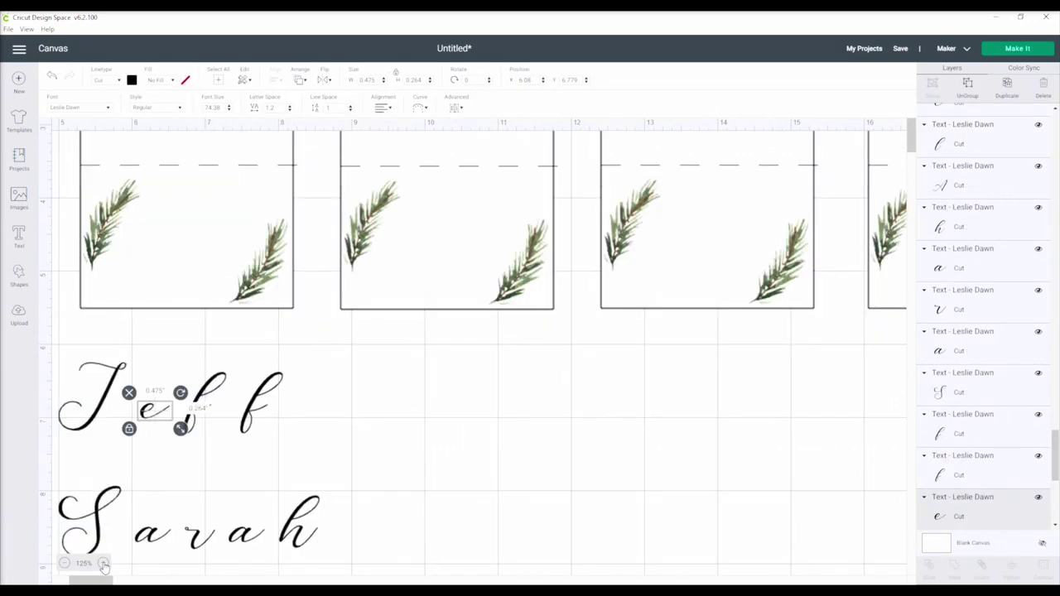
pyautogui.click(103, 563)
pyautogui.click(104, 578)
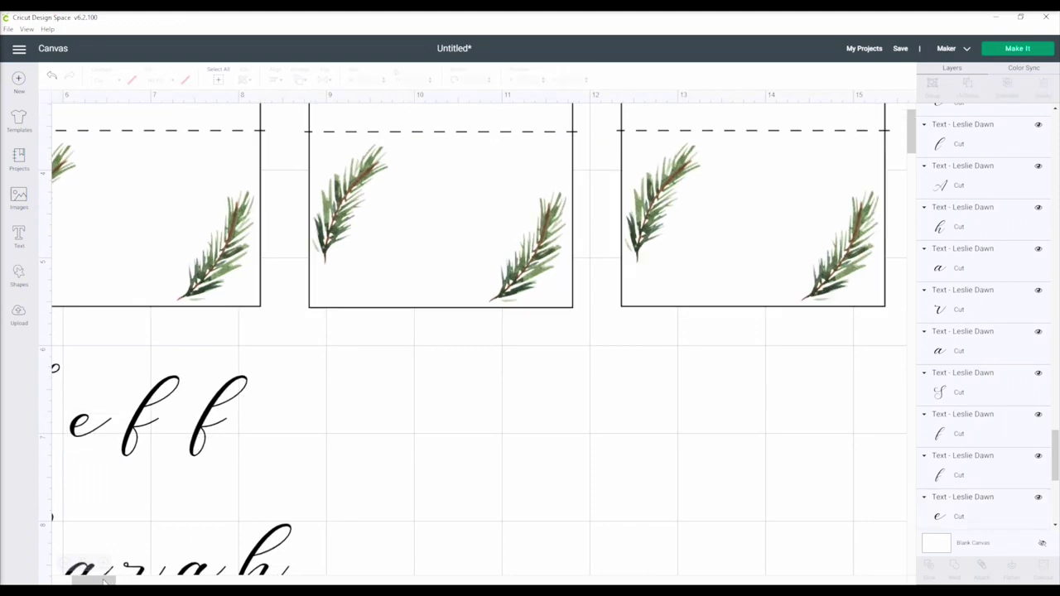
pyautogui.moveTo(103, 580); pyautogui.dragTo(90, 580)
pyautogui.click(240, 530)
pyautogui.moveTo(314, 439); pyautogui.dragTo(339, 437)
pyautogui.moveTo(436, 441); pyautogui.dragTo(407, 441)
pyautogui.moveTo(249, 422); pyautogui.dragTo(302, 422)
pyautogui.click(215, 391)
pyautogui.moveTo(189, 371); pyautogui.dragTo(486, 465)
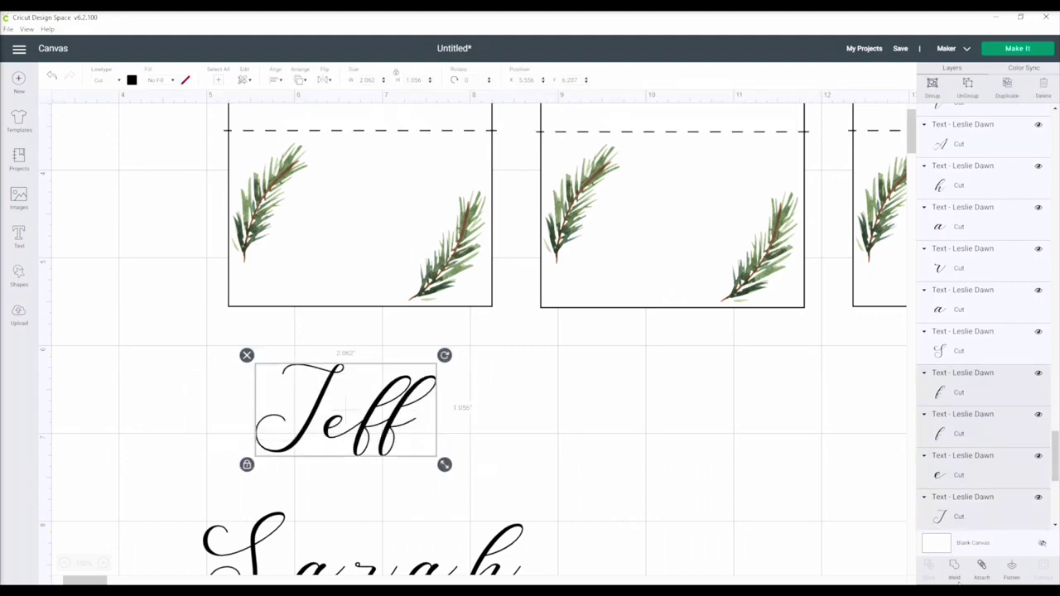
pyautogui.click(955, 574)
# Slide the letters of Vanita together to close the gaps
pyautogui.scroll(-10, 501, 293)
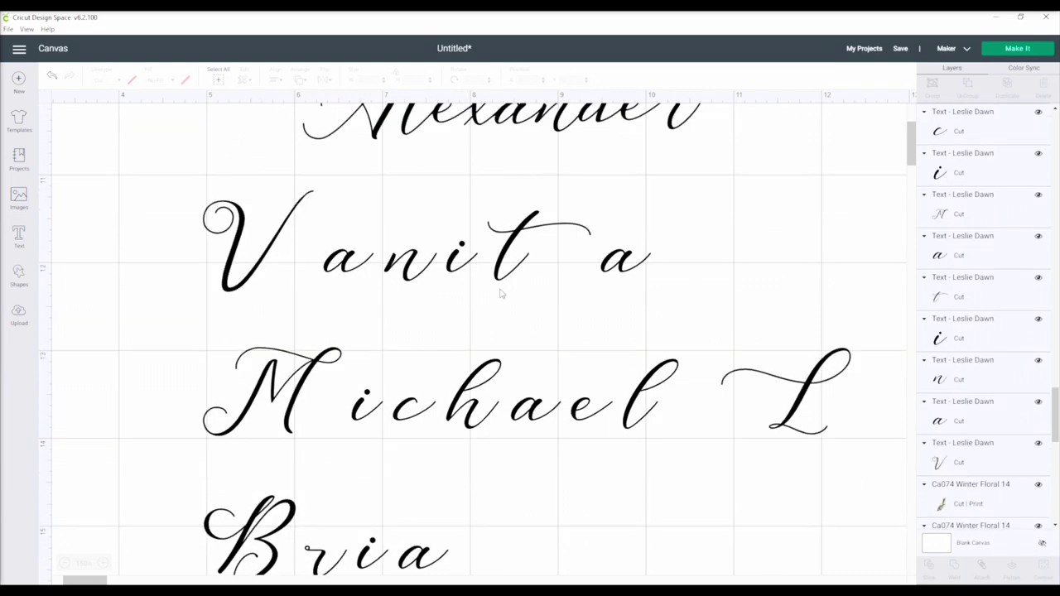
pyautogui.moveTo(500, 282); pyautogui.dragTo(483, 278)
pyautogui.moveTo(626, 262); pyautogui.dragTo(518, 262)
pyautogui.click(416, 267)
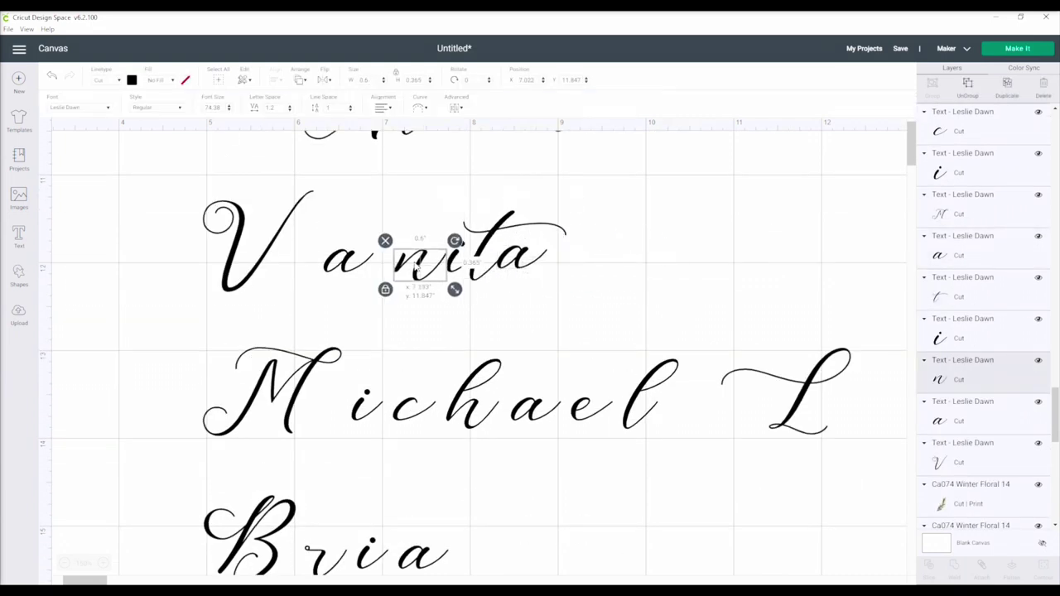
pyautogui.moveTo(348, 261); pyautogui.dragTo(369, 261)
pyautogui.moveTo(257, 252); pyautogui.dragTo(348, 252)
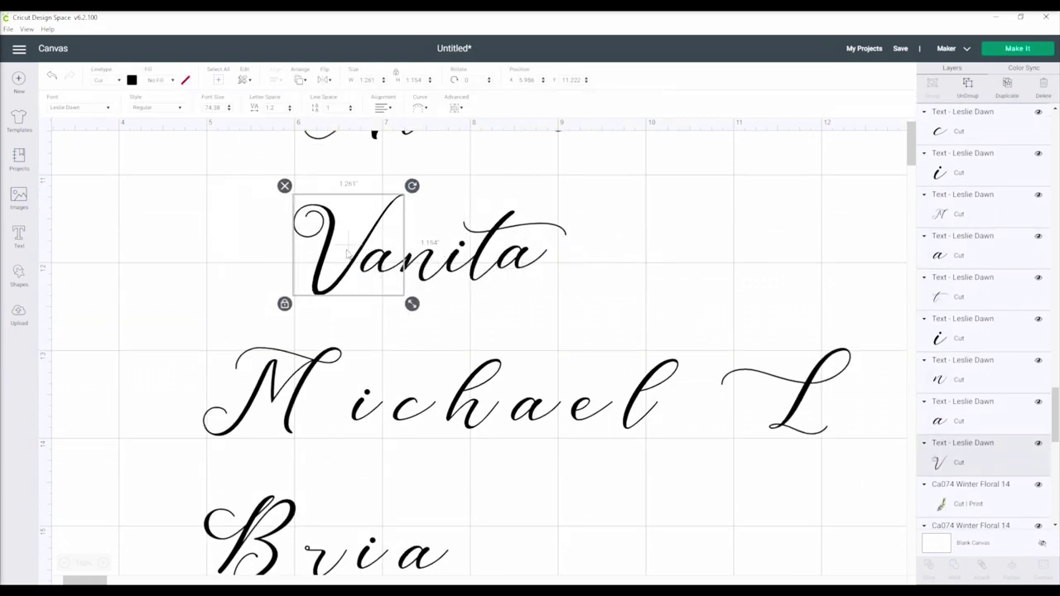
pyautogui.moveTo(201, 201); pyautogui.dragTo(580, 308)
pyautogui.click(596, 319)
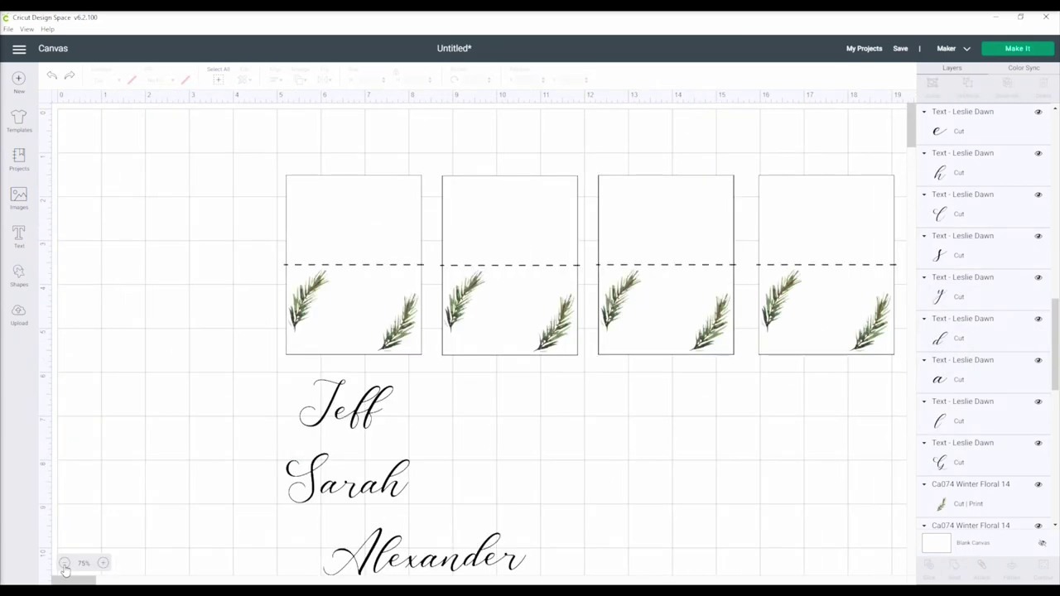
# Move the name column beside the place cards
pyautogui.click(64, 564)
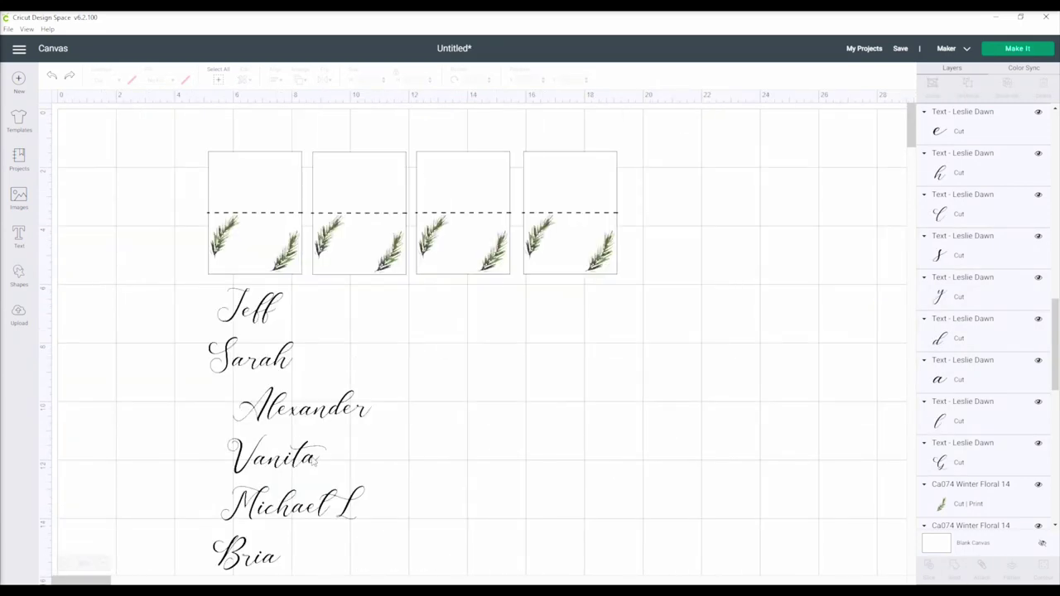
pyautogui.scroll(-3, 315, 463)
pyautogui.moveTo(106, 206); pyautogui.dragTo(266, 553)
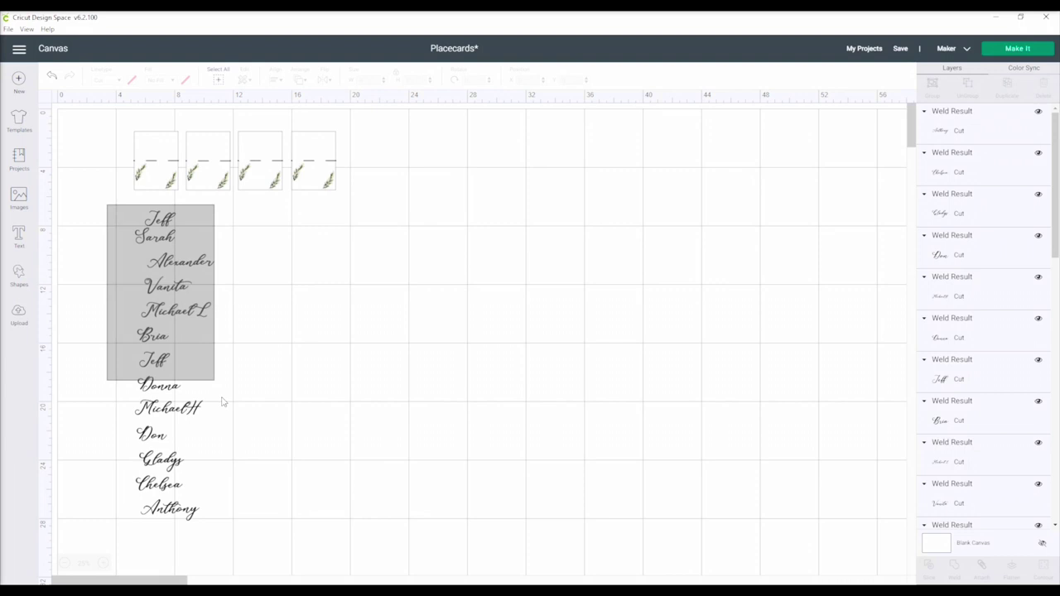
pyautogui.moveTo(165, 223); pyautogui.dragTo(425, 166)
# Duplicate the four-card row below the first and drop the Jeff name onto the first card
pyautogui.click(81, 149)
pyautogui.moveTo(104, 141); pyautogui.dragTo(348, 230)
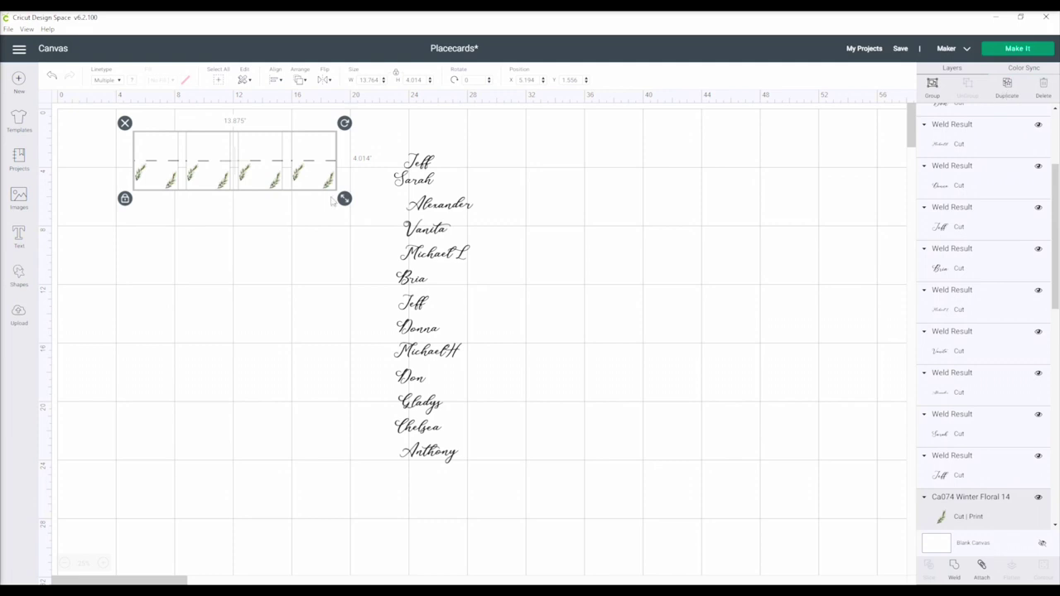
pyautogui.hotkey('ctrl', 'd')
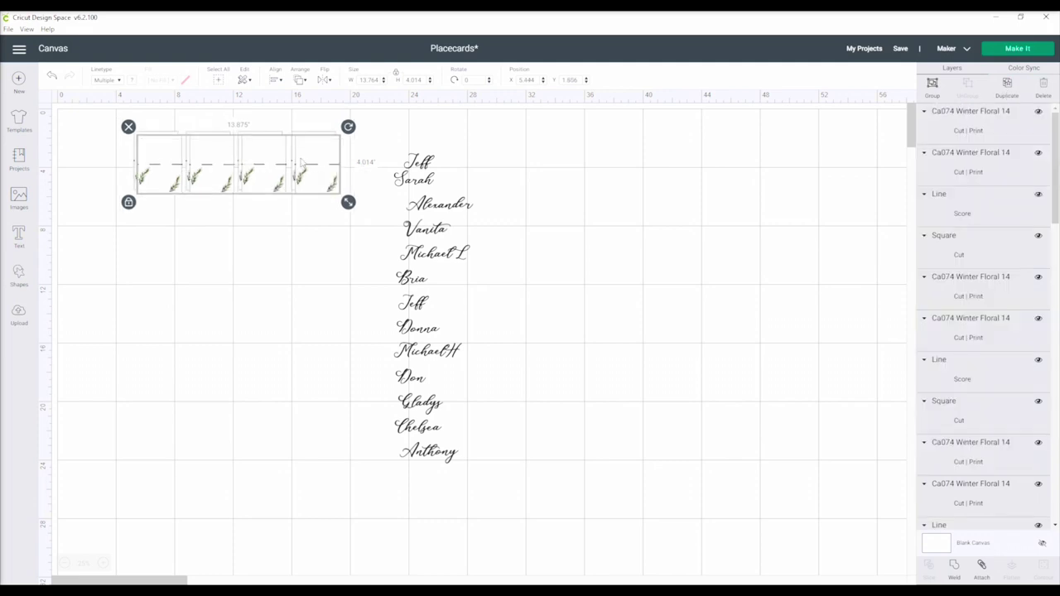
pyautogui.moveTo(315, 159); pyautogui.dragTo(316, 225)
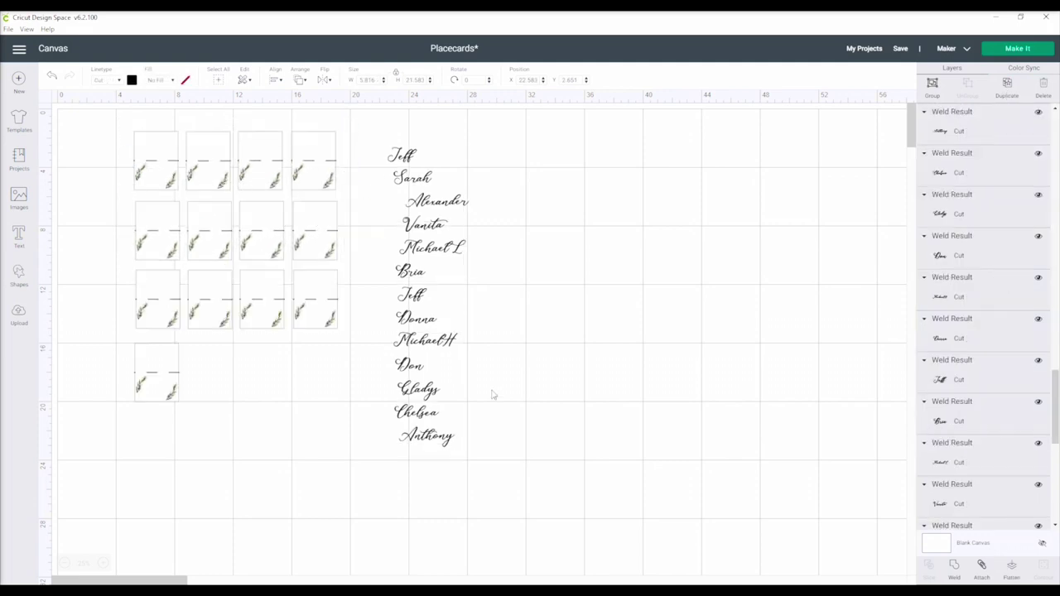
pyautogui.moveTo(409, 164); pyautogui.dragTo(164, 184)
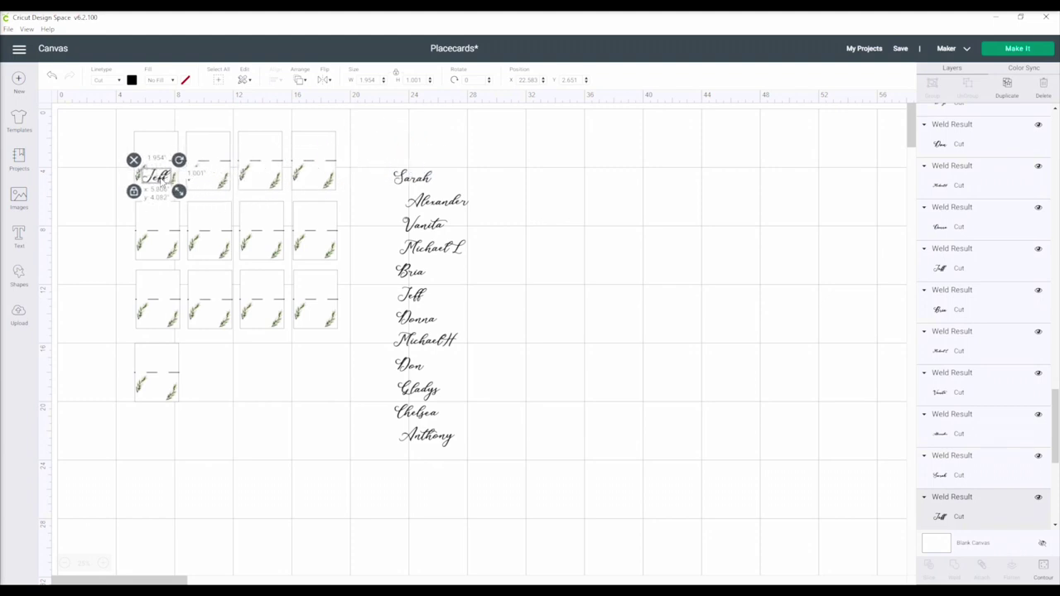
# Flatten the Jeff card with its sprigs, send it to the back, and attach its score line
pyautogui.click(103, 564)
pyautogui.click(103, 564)
pyautogui.click(103, 563)
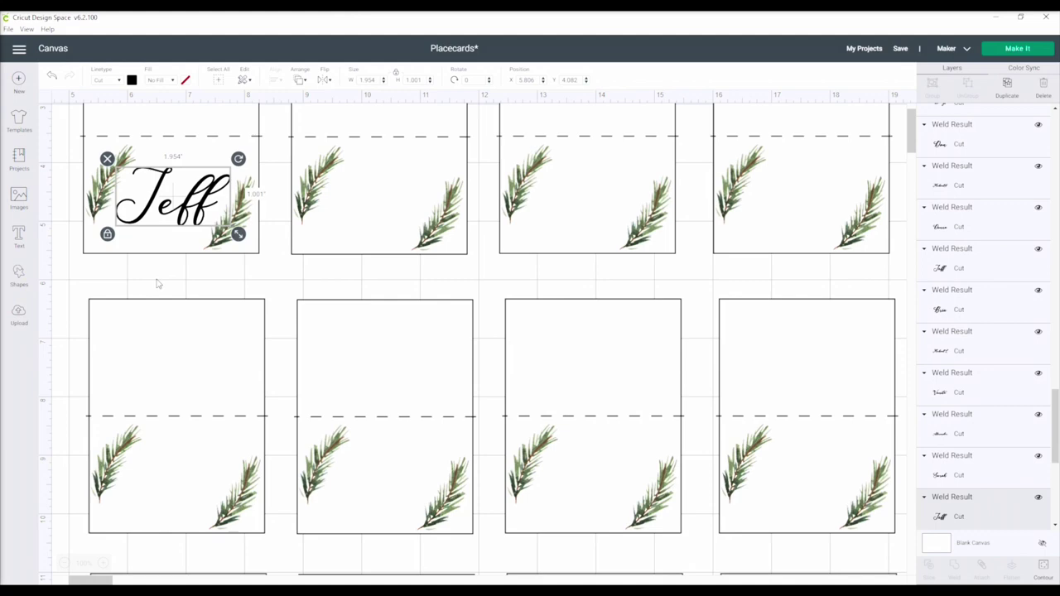
pyautogui.click(158, 282)
pyautogui.scroll(3, 158, 281)
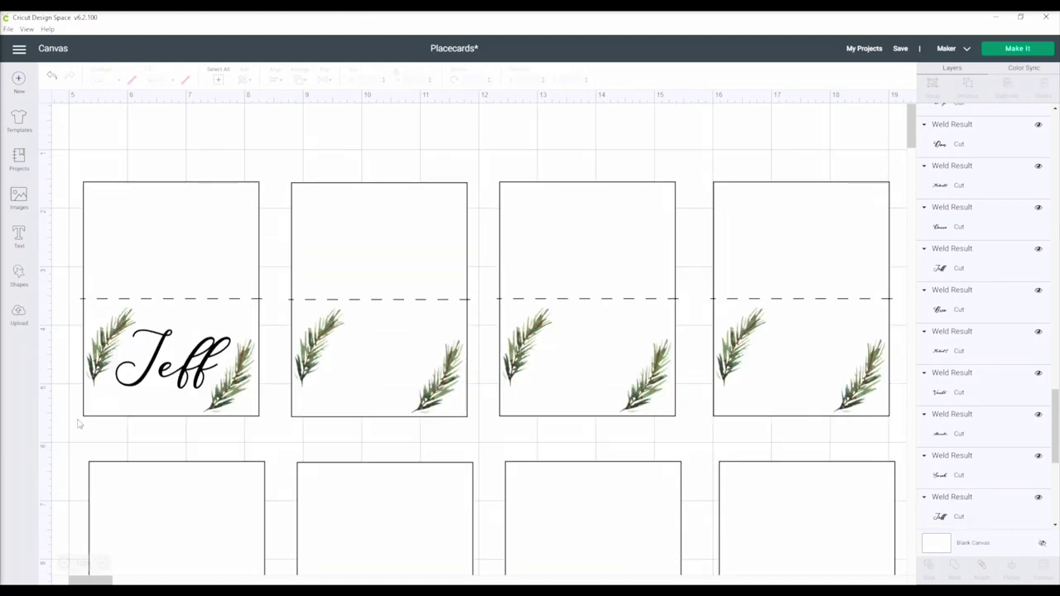
pyautogui.moveTo(68, 428); pyautogui.dragTo(260, 326)
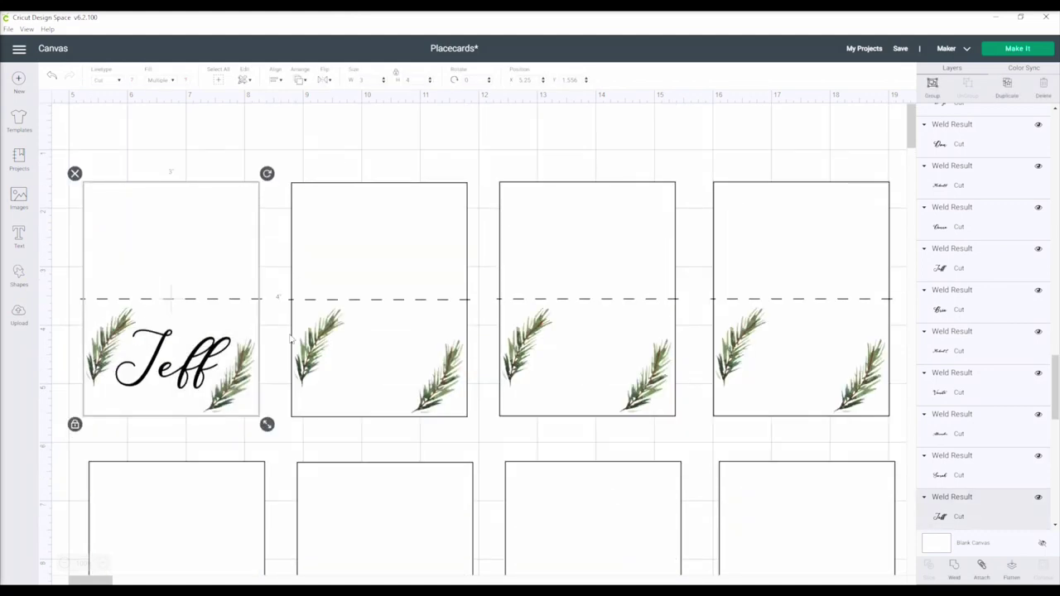
pyautogui.click(1012, 566)
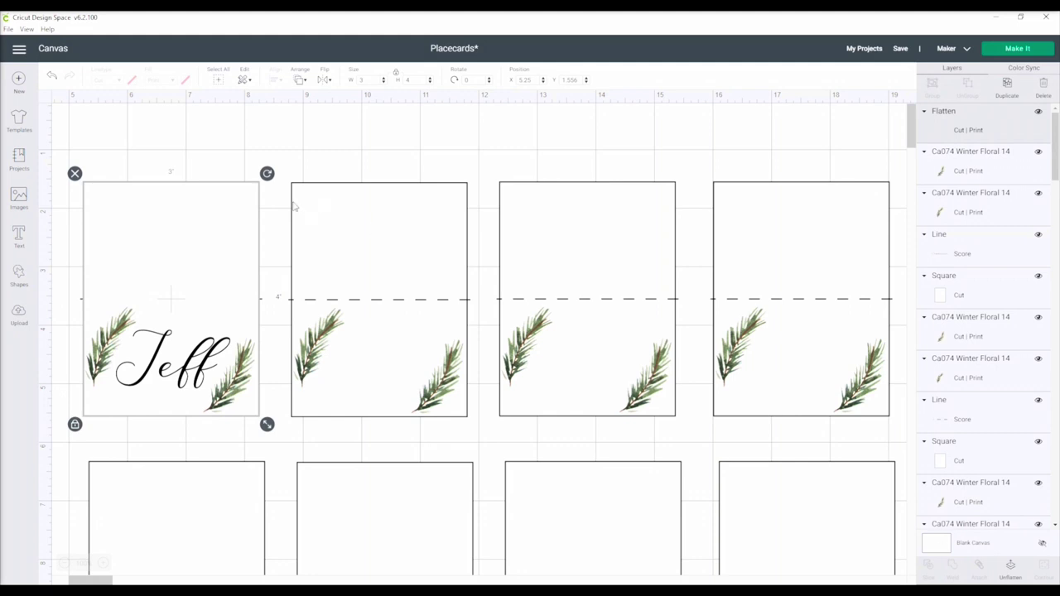
pyautogui.click(298, 76)
pyautogui.click(319, 94)
pyautogui.moveTo(144, 164); pyautogui.dragTo(244, 332)
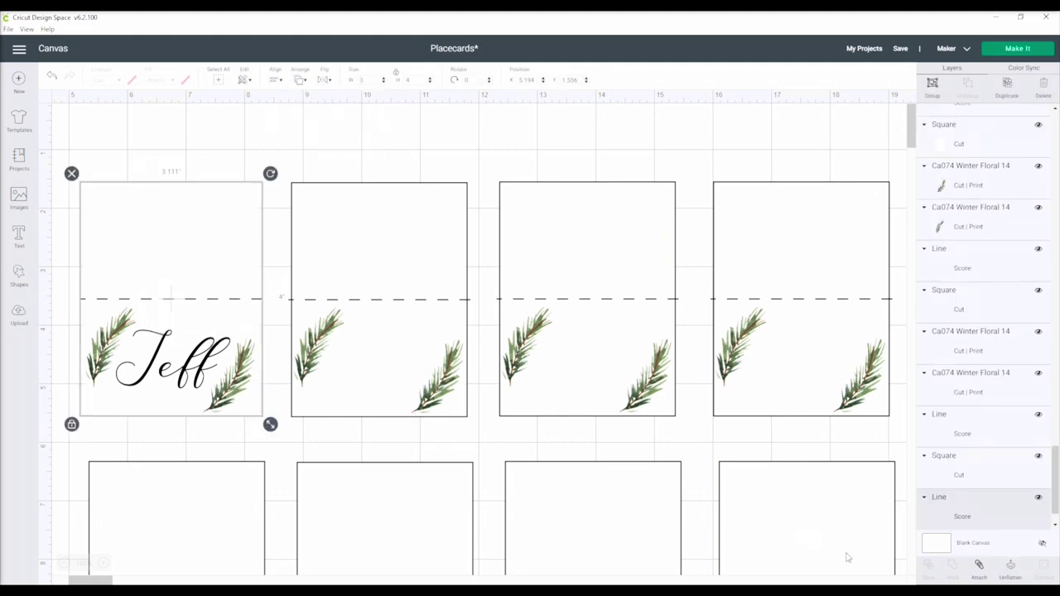
pyautogui.click(979, 567)
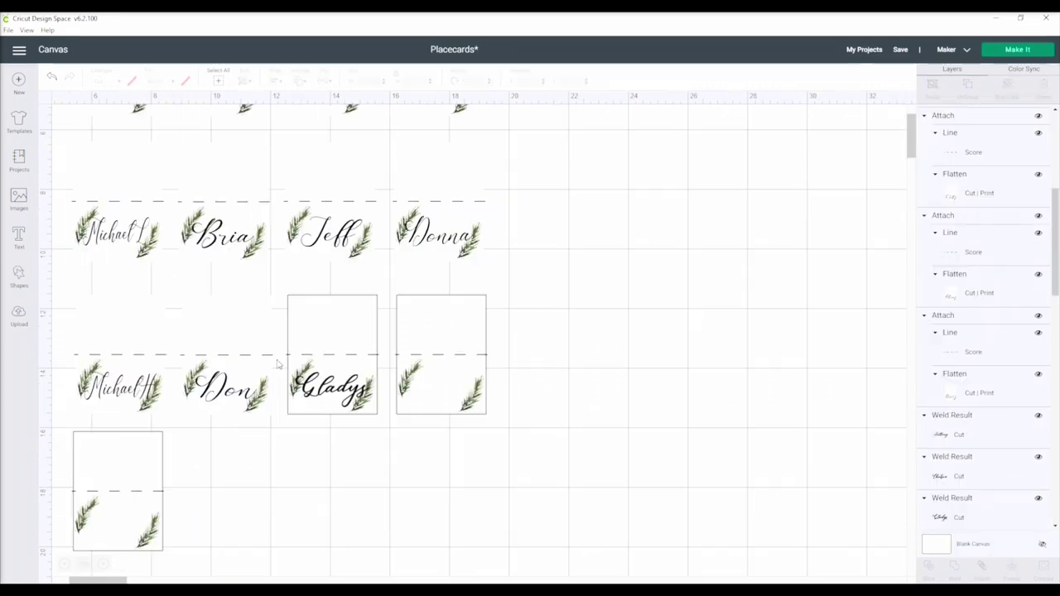
# Send the Gladys card to the back and attach it to its score line
pyautogui.moveTo(313, 378); pyautogui.dragTo(381, 432)
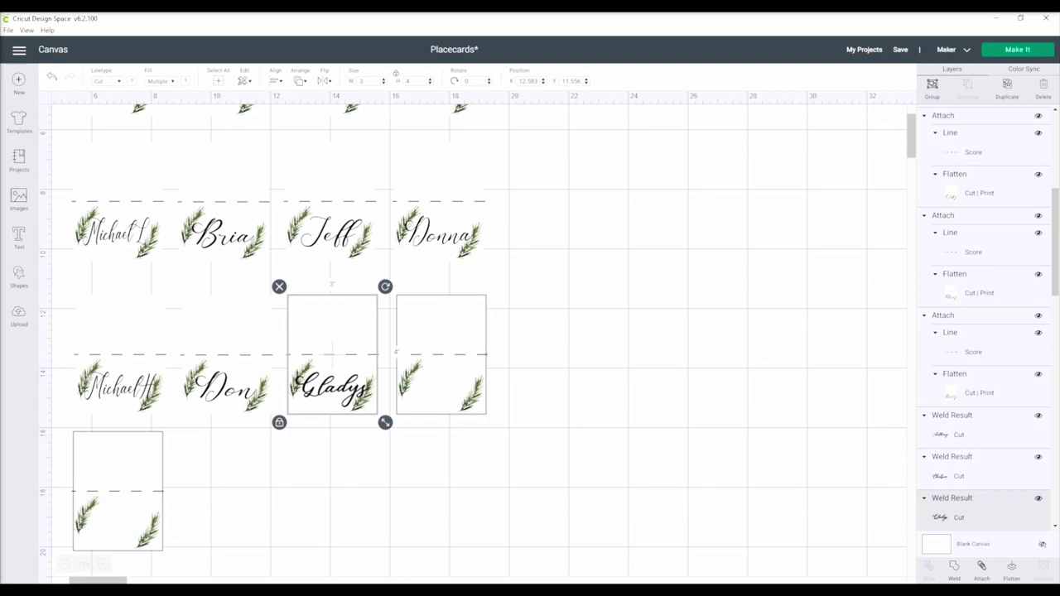
pyautogui.click(300, 81)
pyautogui.click(315, 98)
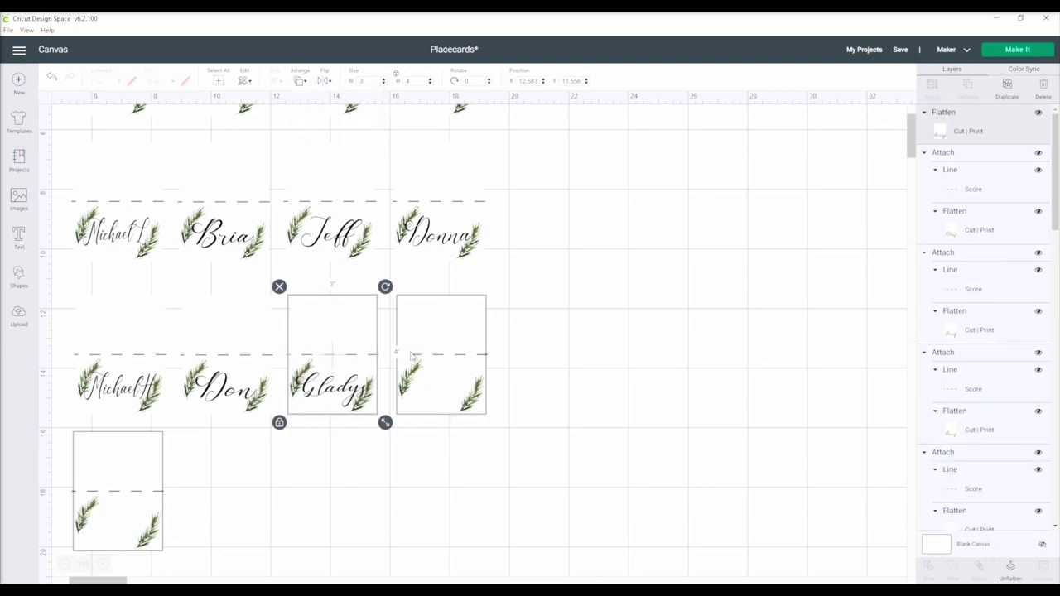
pyautogui.click(979, 570)
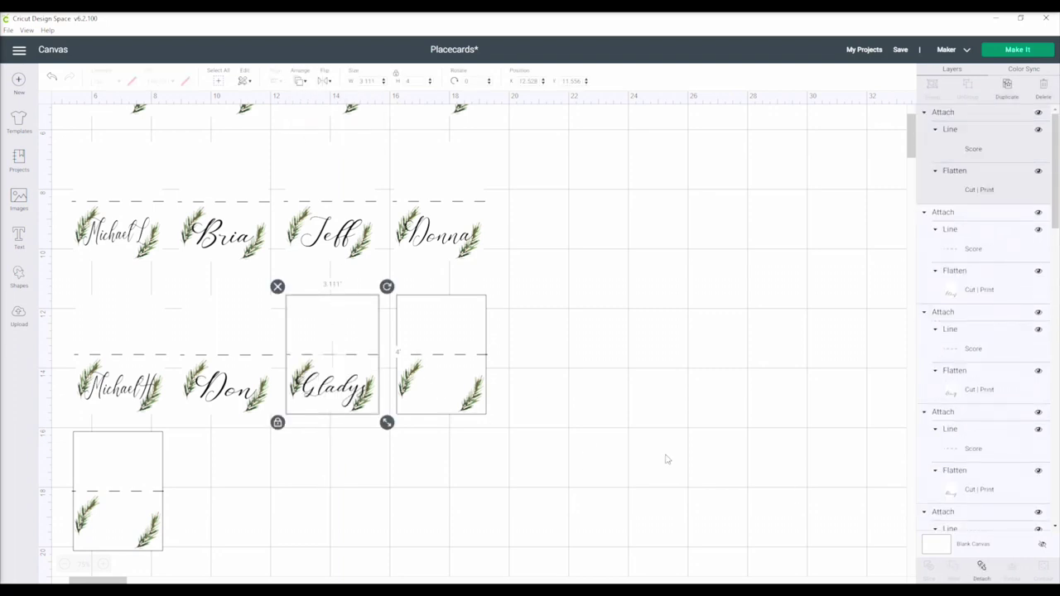
# Place and shrink the Chelsea name on an empty card, then send that card to the back
pyautogui.scroll(-3, 688, 480)
pyautogui.click(771, 568)
pyautogui.moveTo(555, 352); pyautogui.dragTo(447, 306)
pyautogui.moveTo(502, 327); pyautogui.dragTo(409, 286)
pyautogui.click(507, 346)
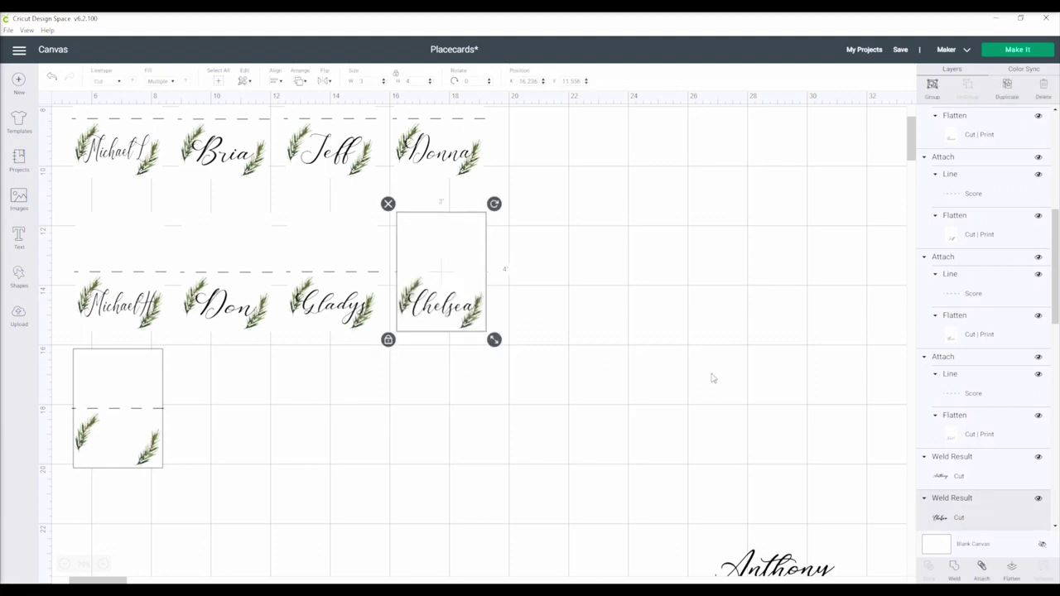
pyautogui.click(302, 81)
pyautogui.click(332, 97)
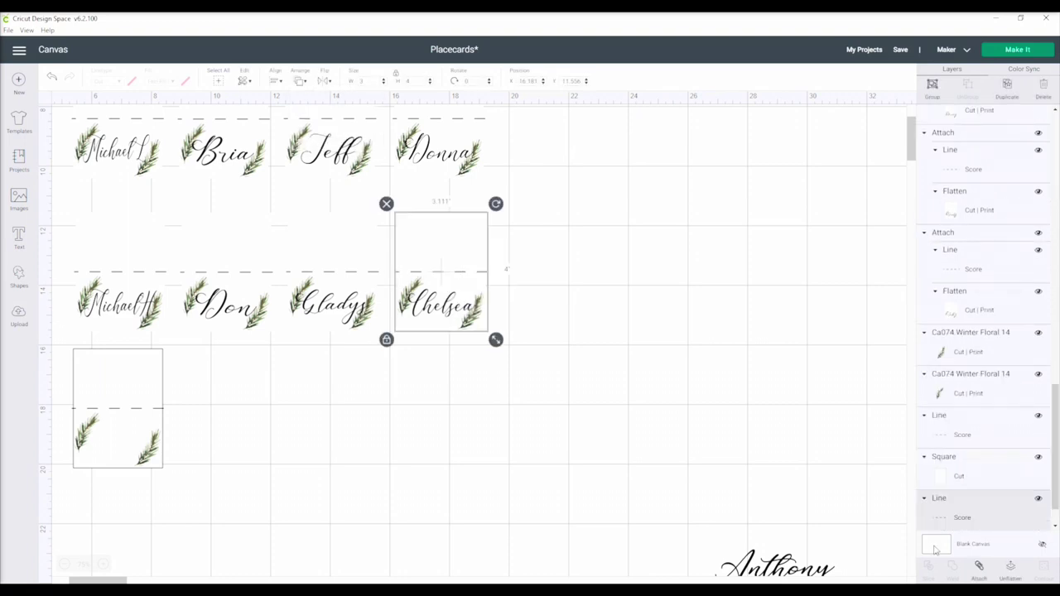
# Put Anthony on the last blank card, flatten it, send it back, and attach its score line
pyautogui.moveTo(778, 570); pyautogui.dragTo(139, 458)
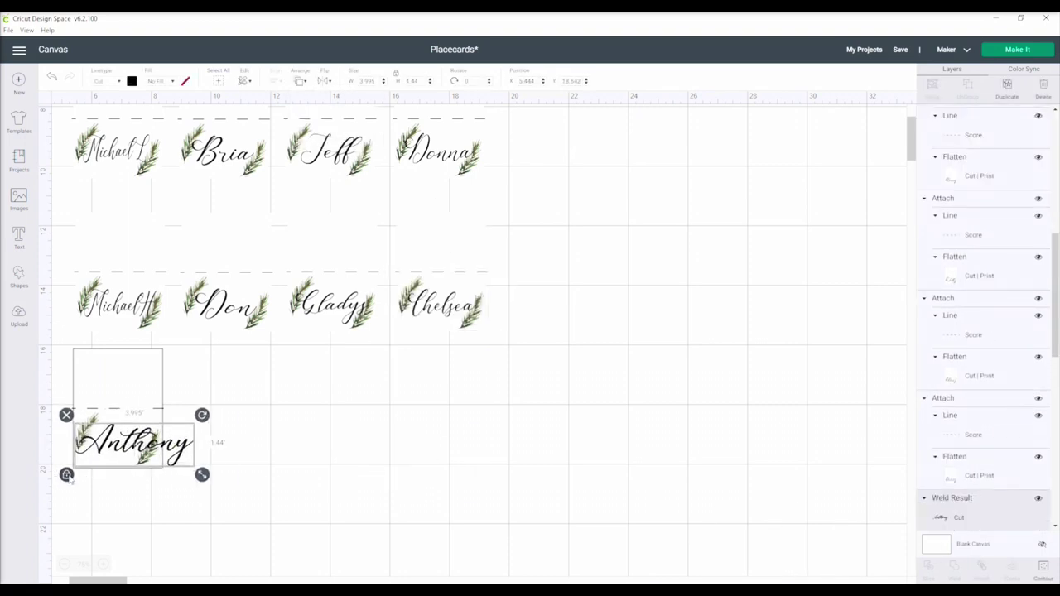
pyautogui.moveTo(202, 475); pyautogui.dragTo(159, 468)
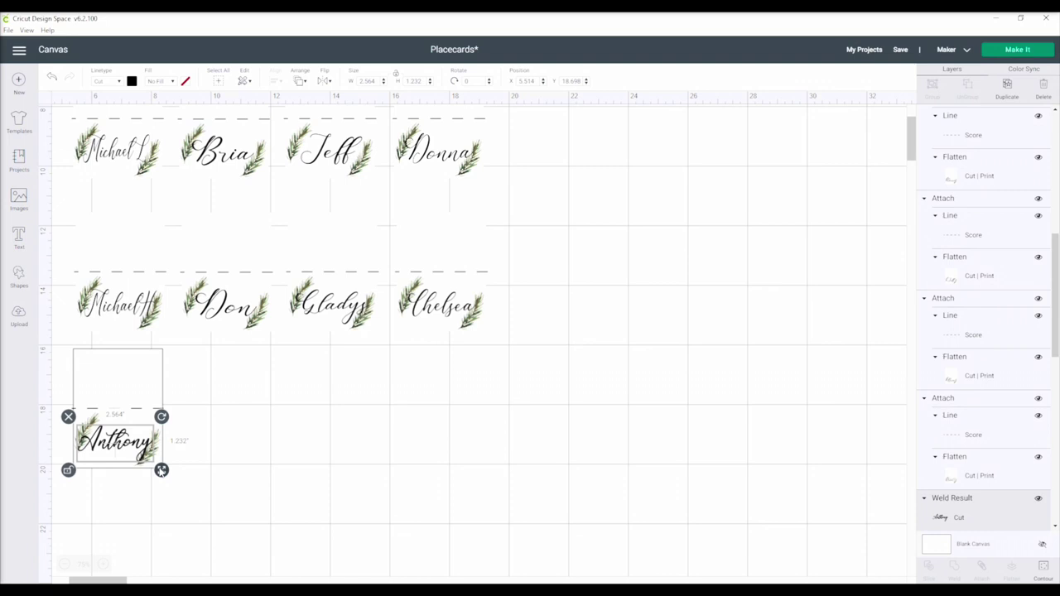
pyautogui.click(178, 447)
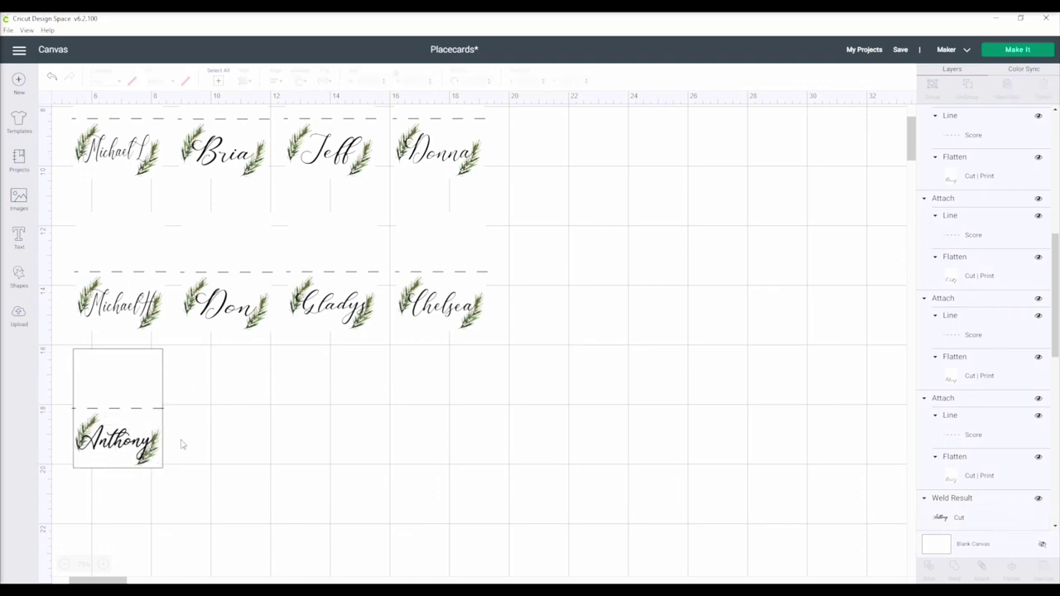
pyautogui.moveTo(197, 483); pyautogui.dragTo(58, 412)
pyautogui.click(1010, 569)
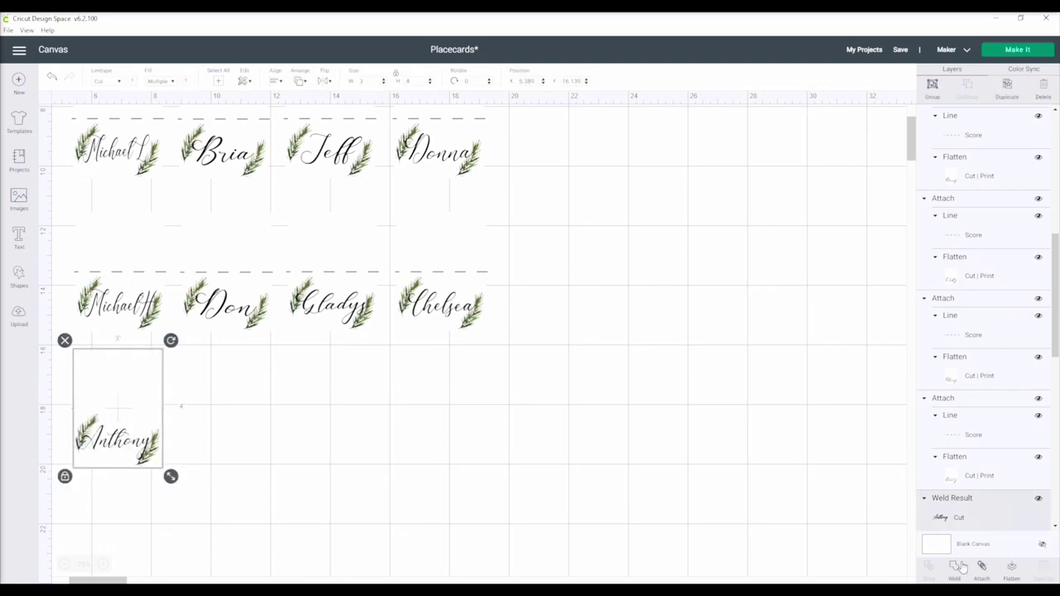
pyautogui.click(299, 80)
pyautogui.click(322, 95)
pyautogui.moveTo(189, 377); pyautogui.dragTo(133, 435)
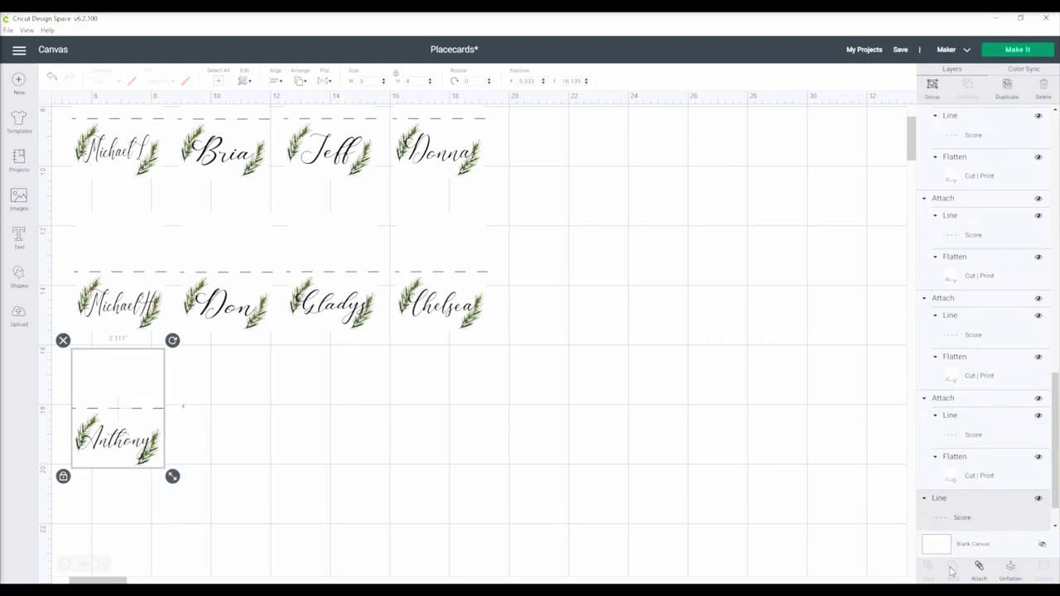
pyautogui.click(979, 570)
pyautogui.click(517, 431)
pyautogui.scroll(5, 516, 427)
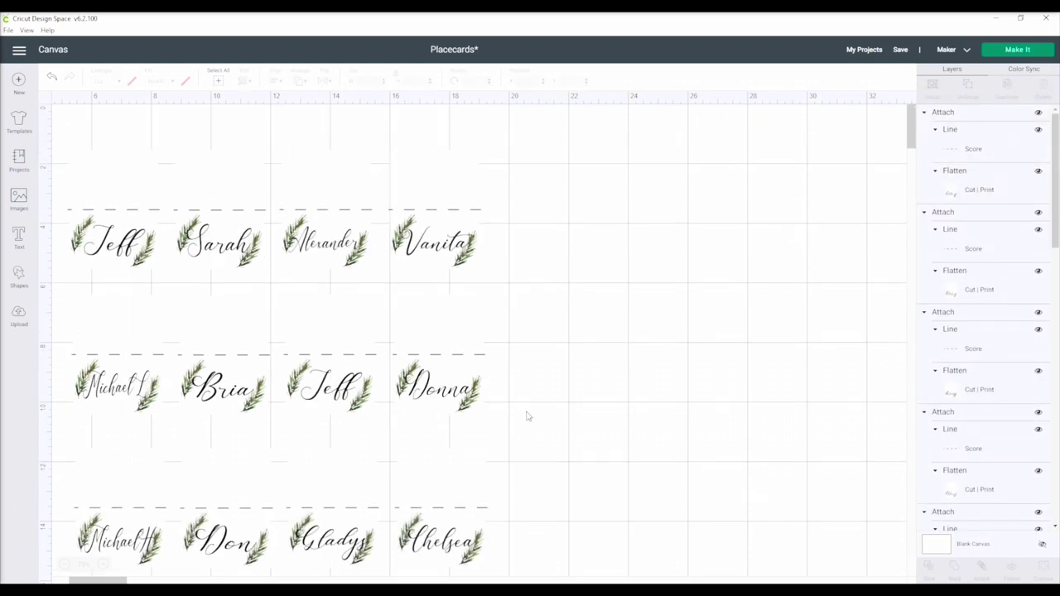
# Start Make It and preview place-card mats 2, 3 and 4, then return to mat 1
pyautogui.click(1018, 51)
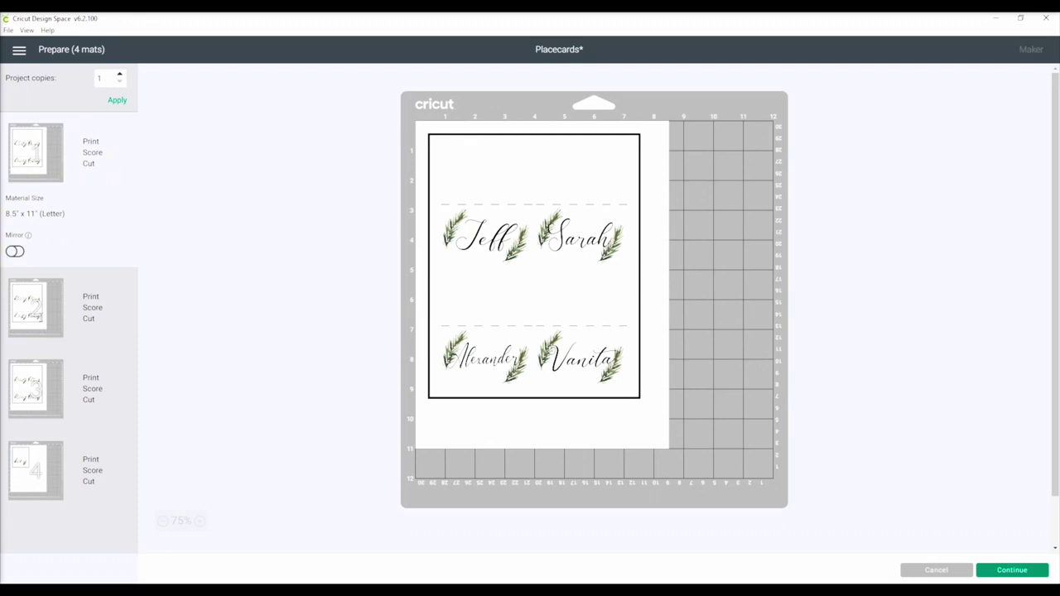
pyautogui.click(41, 320)
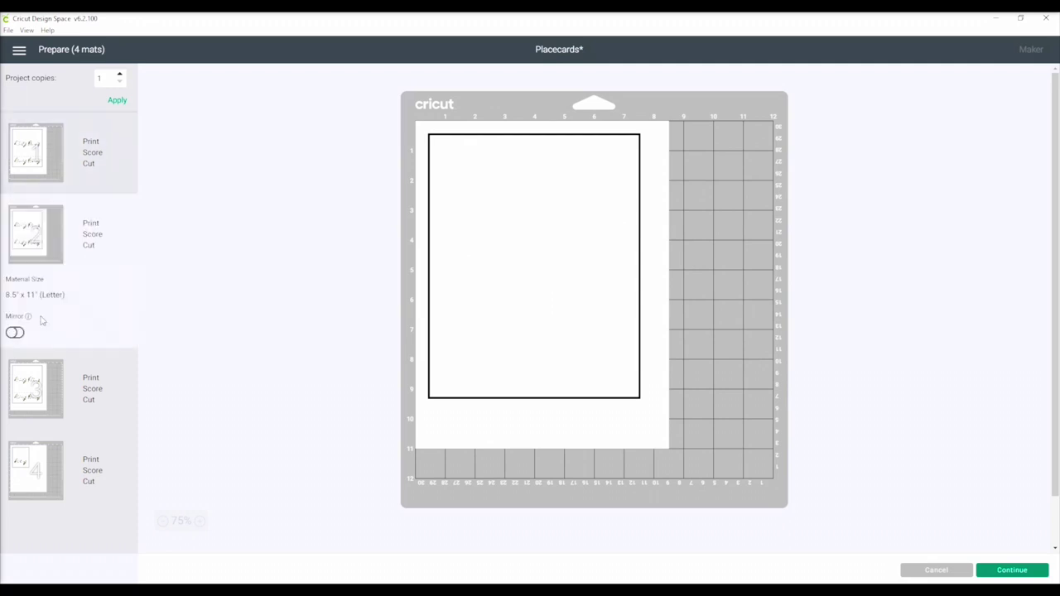
pyautogui.click(48, 386)
pyautogui.click(37, 495)
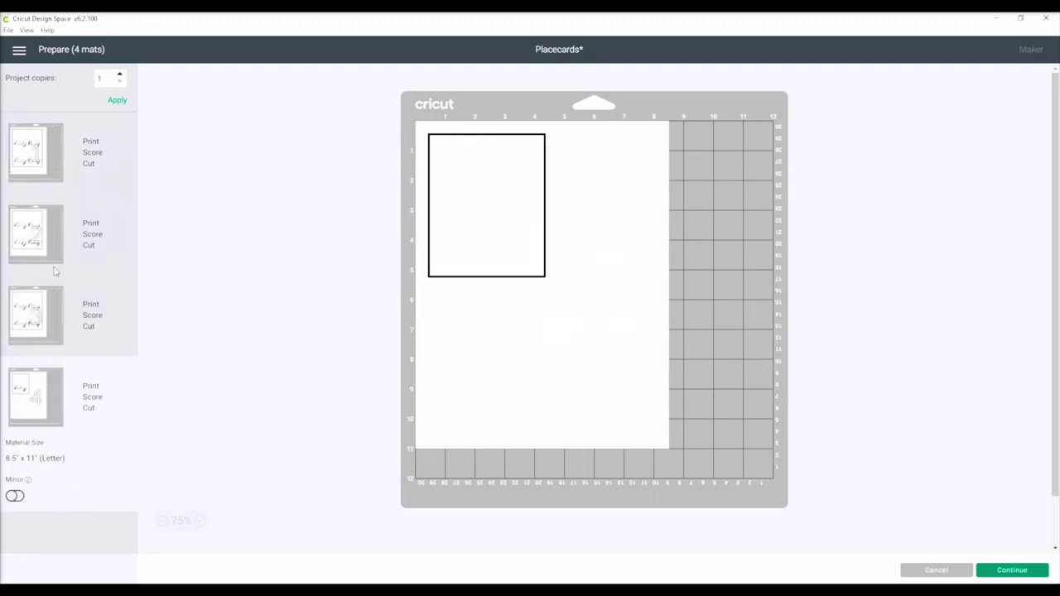
pyautogui.click(47, 159)
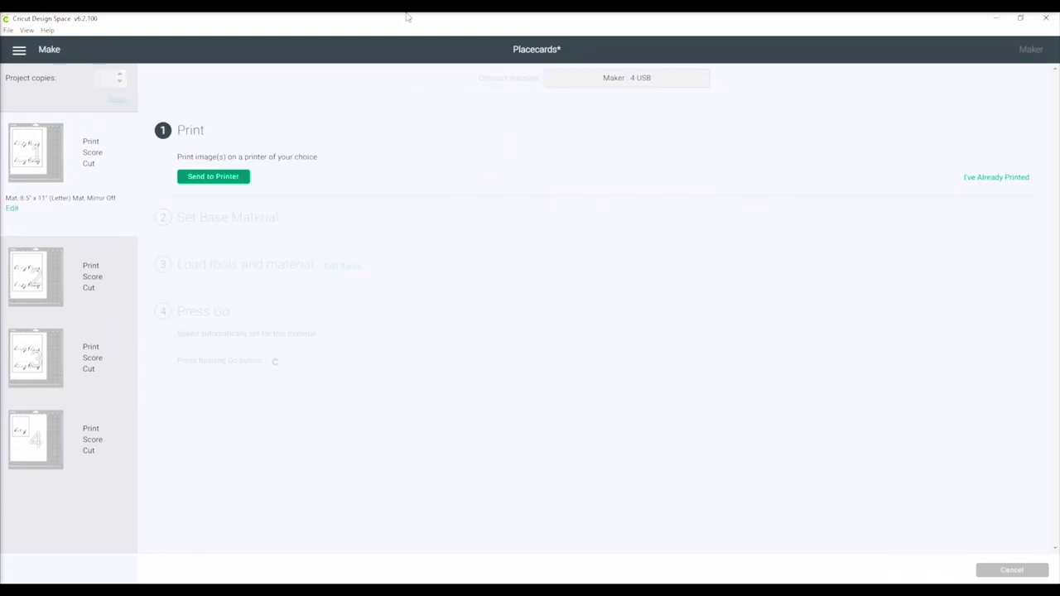
# Print the place cards on mat 1, then select mat 2 and print it too
pyautogui.click(244, 175)
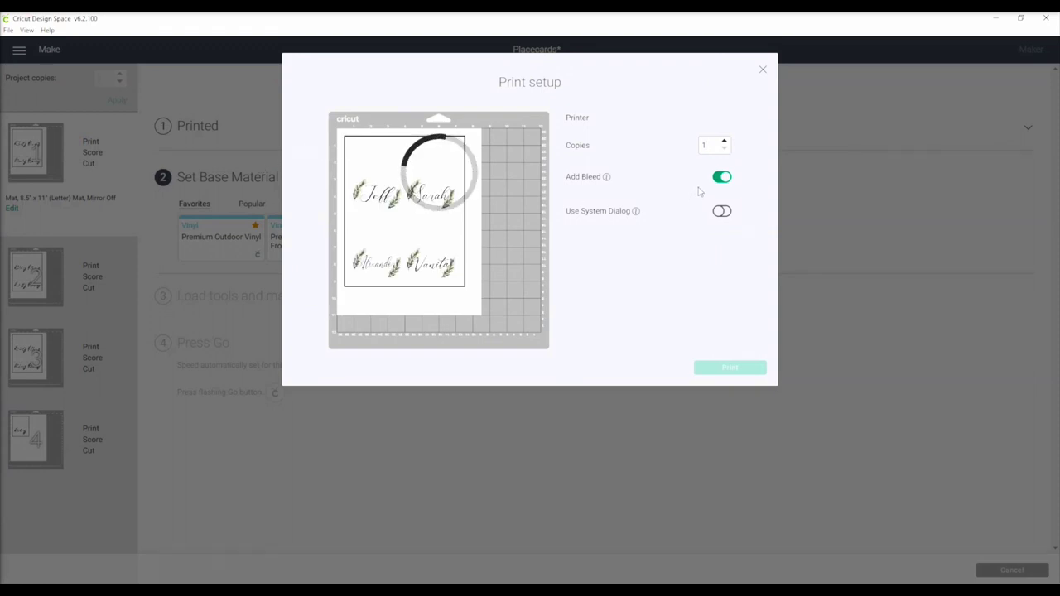
pyautogui.click(733, 368)
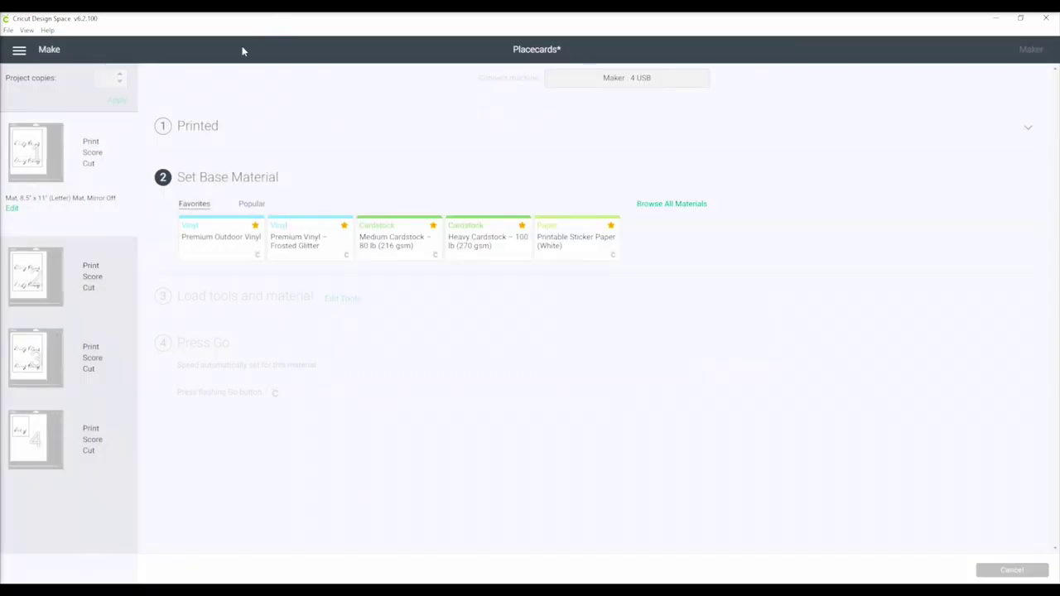
pyautogui.click(48, 276)
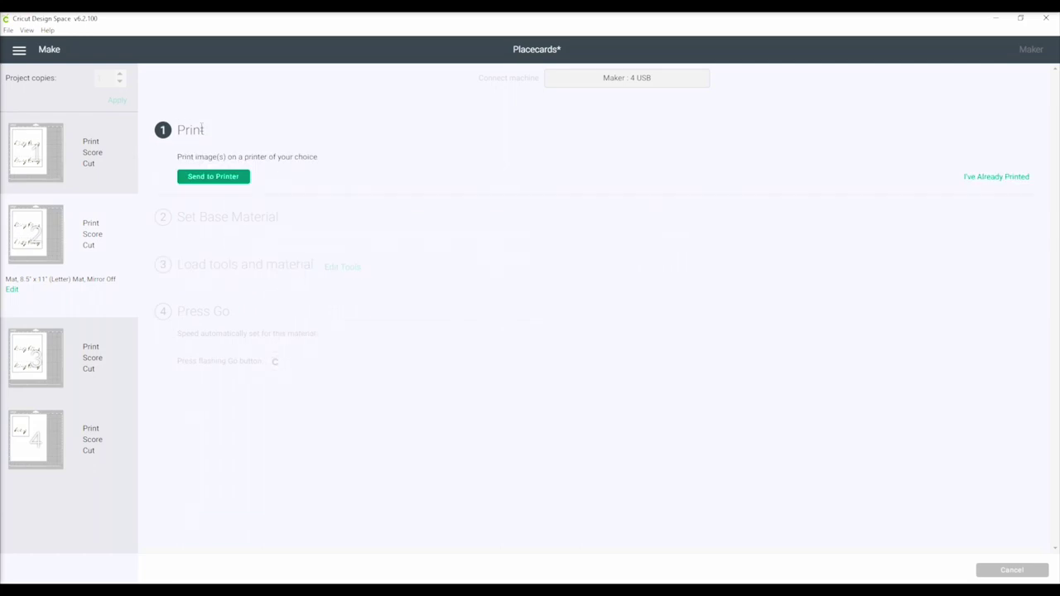
pyautogui.click(212, 176)
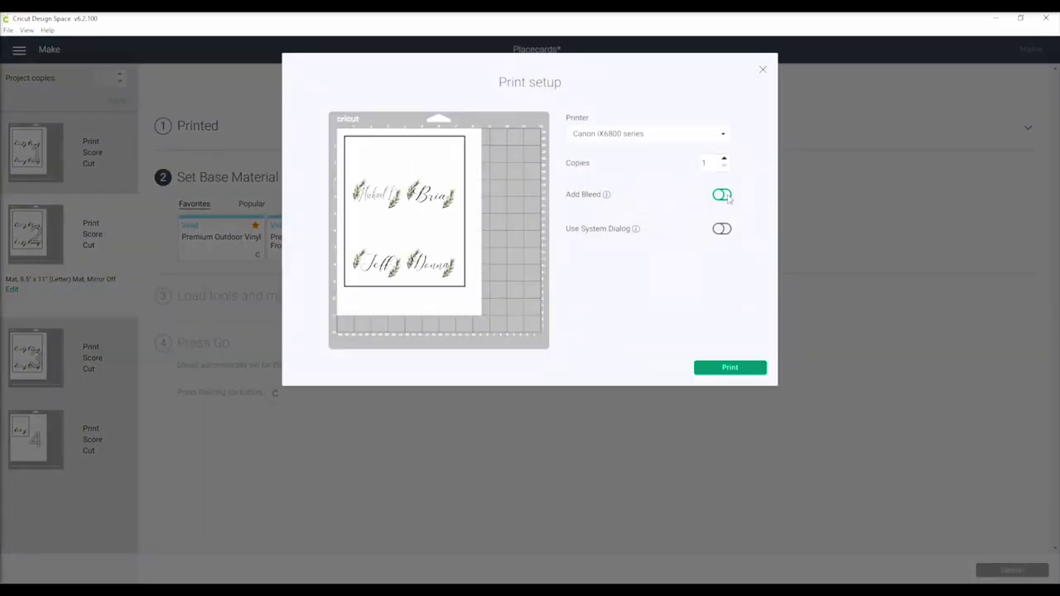
pyautogui.click(730, 369)
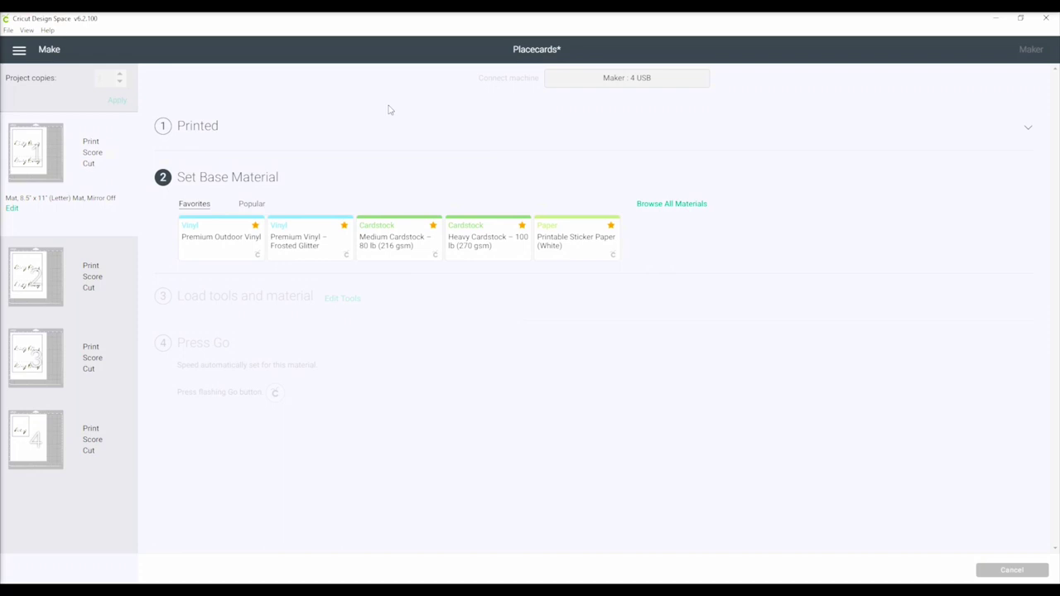
# Choose Heavy Cardstock – 100 lb and switch the scoring tool to the Scoring Stylus
pyautogui.click(482, 241)
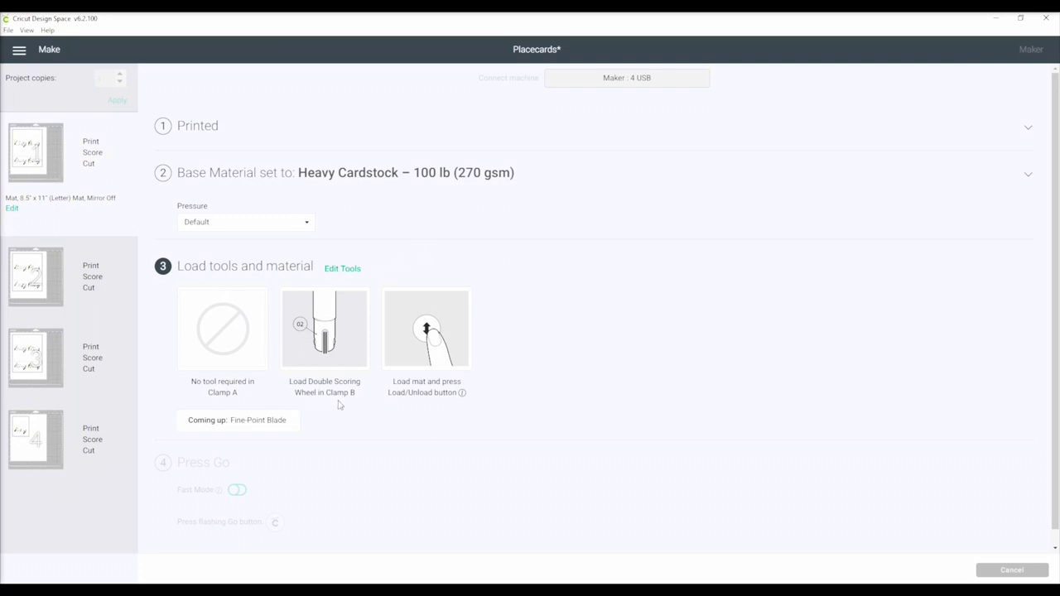
pyautogui.click(354, 270)
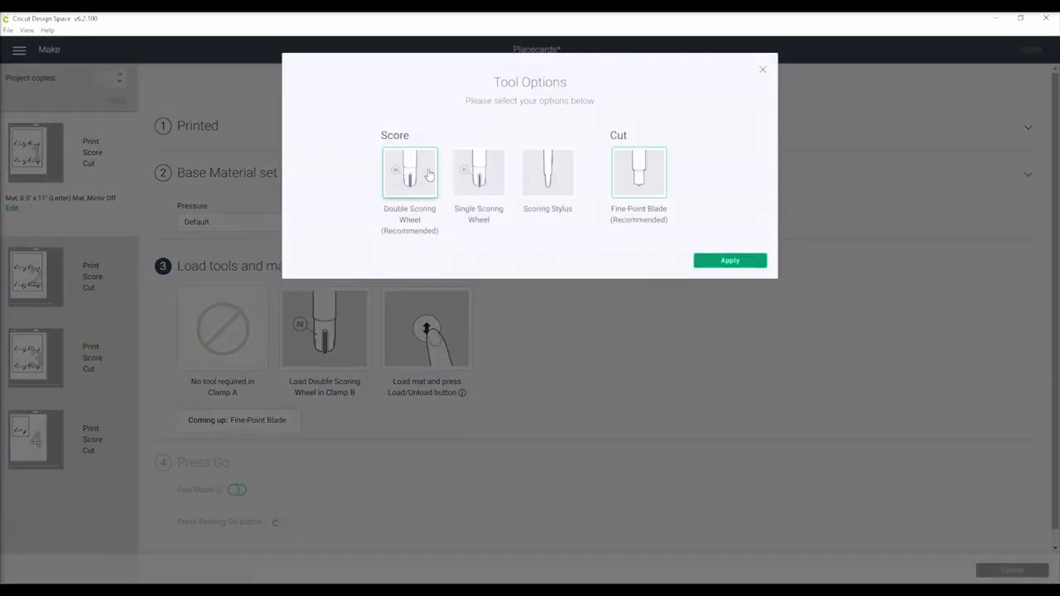
pyautogui.click(547, 176)
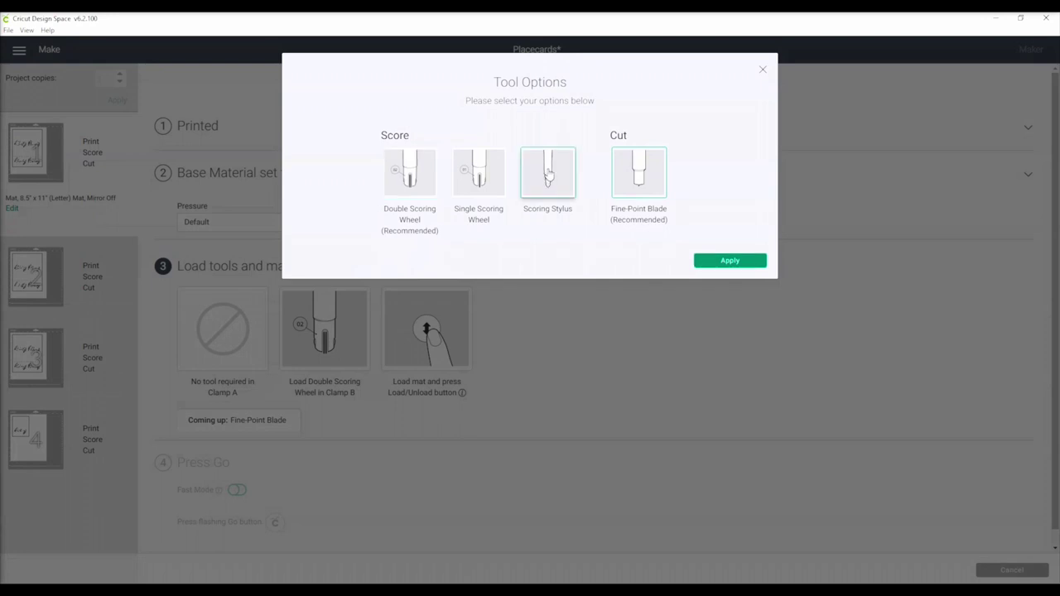
pyautogui.click(731, 261)
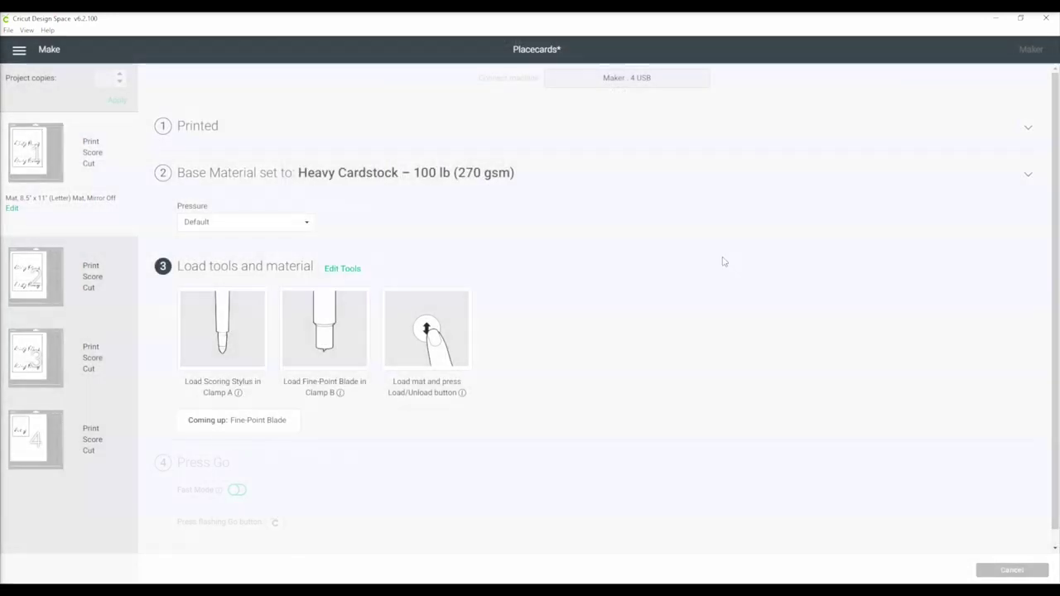